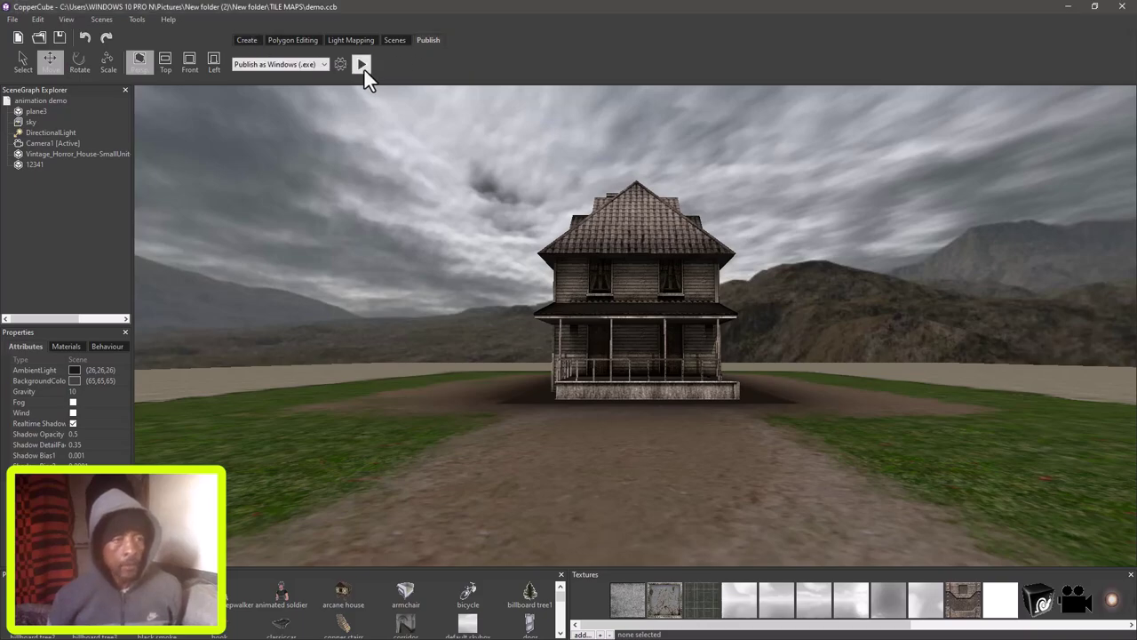
Test-run the scene as a Windows build and walk from the dirt path up to the house's porch
click(363, 69)
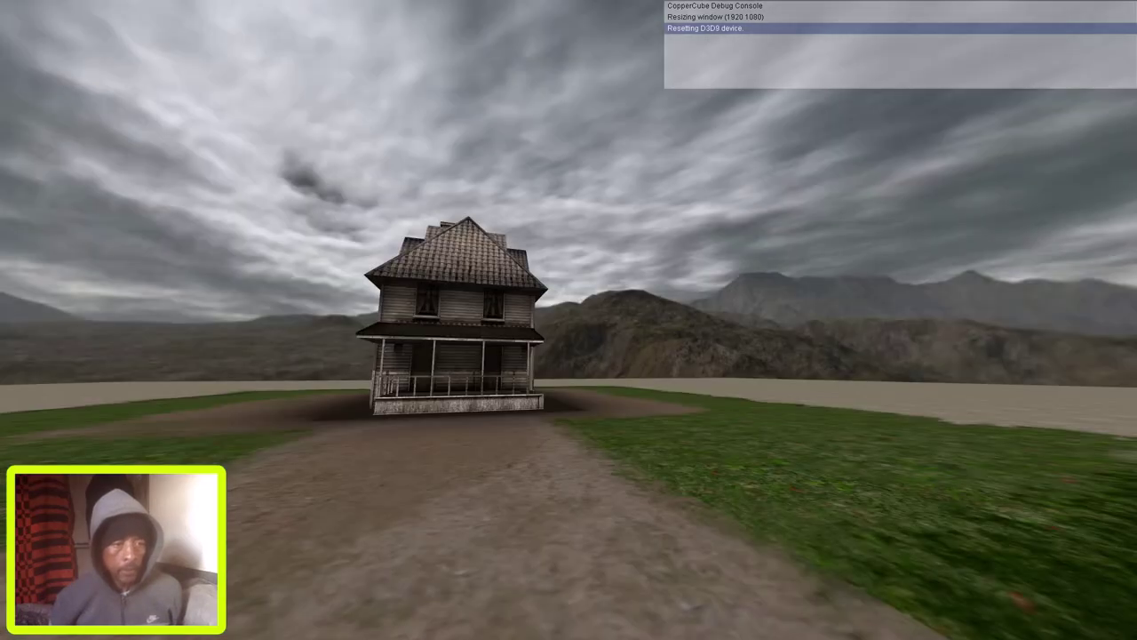
key(Up)
key(Down)
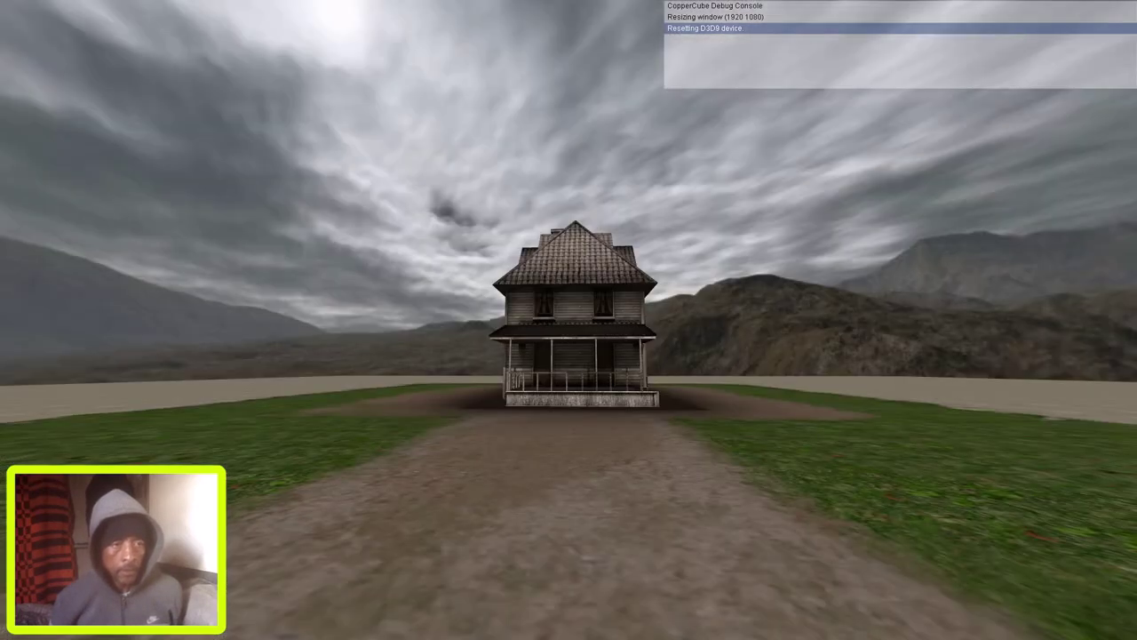
key(Right)
key(Left)
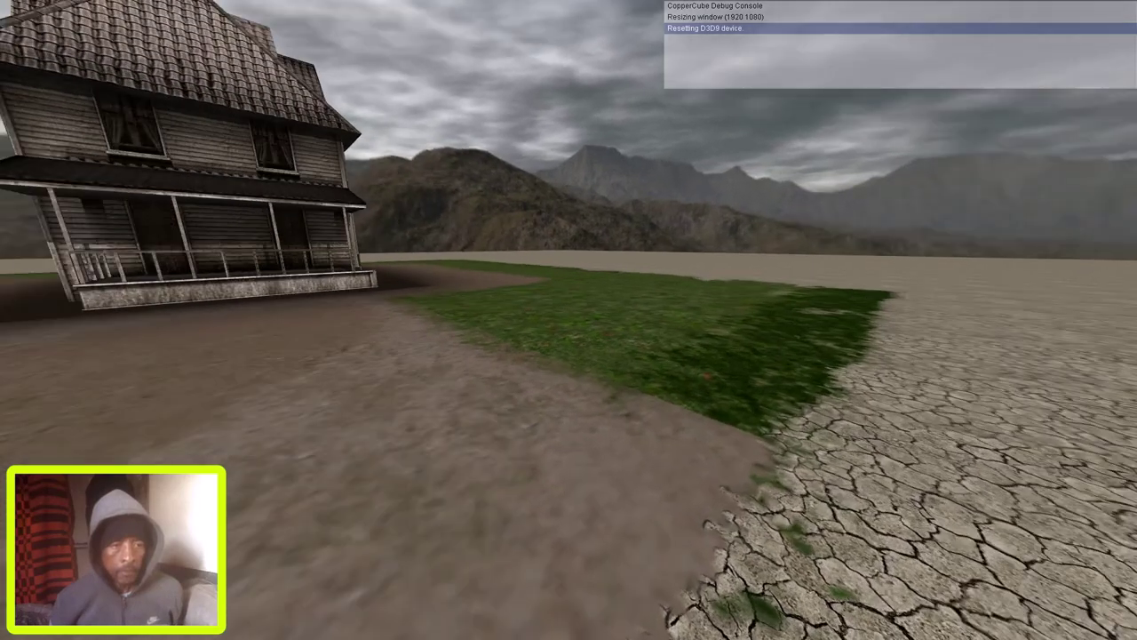
key(Right)
key(Left)
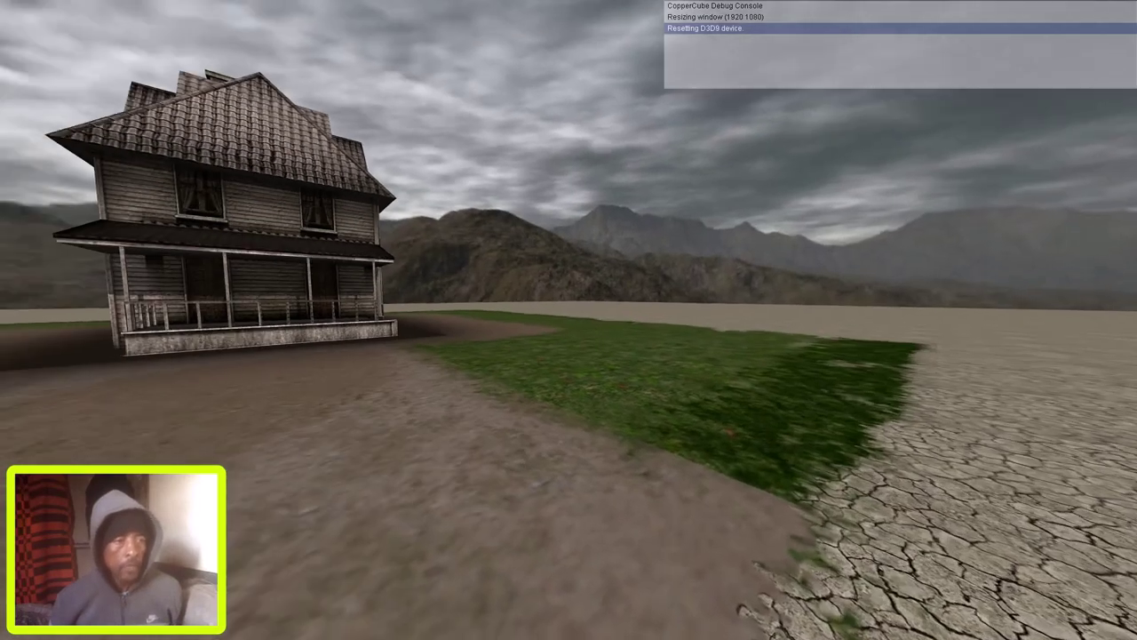
key(Up)
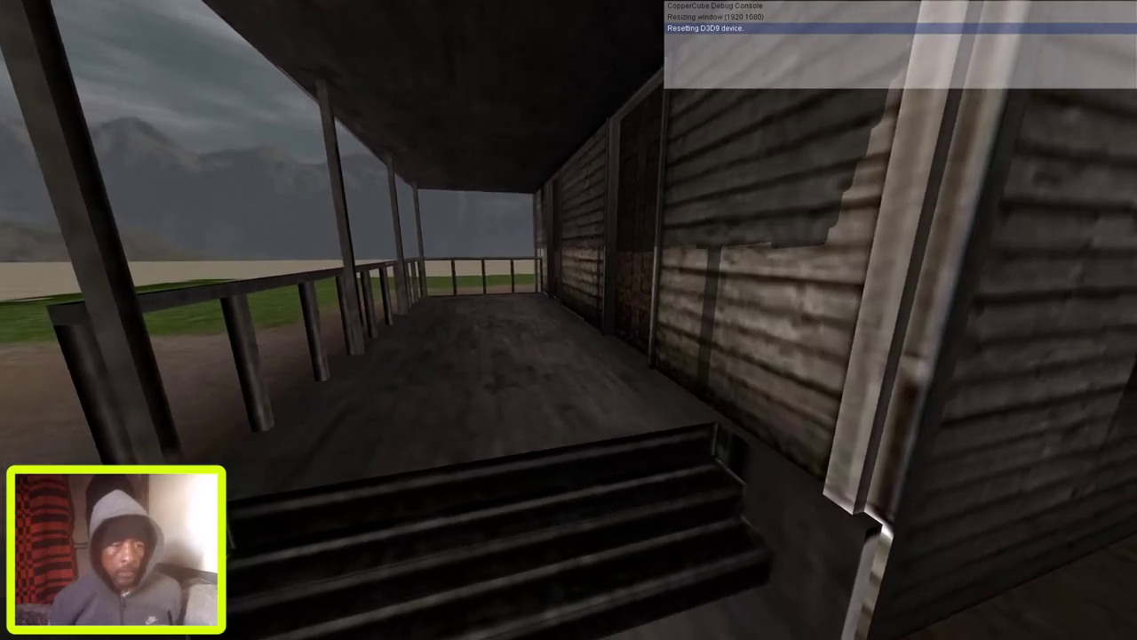
Walk around the outside of the house to examine its side walls, windows and the surrounding ground
key(s)
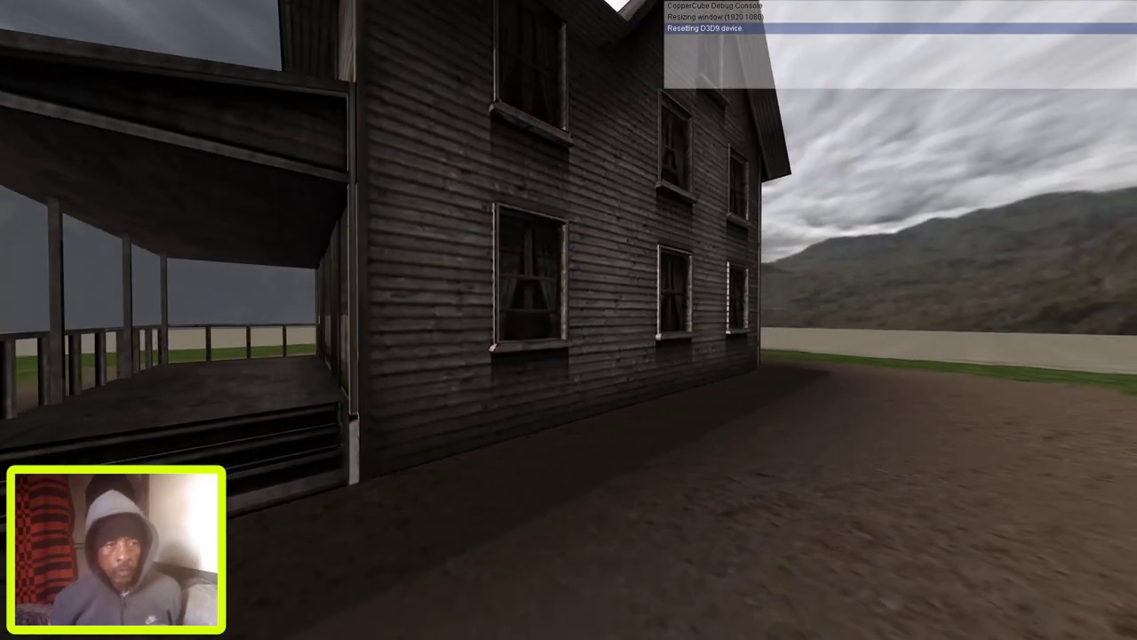
key(d)
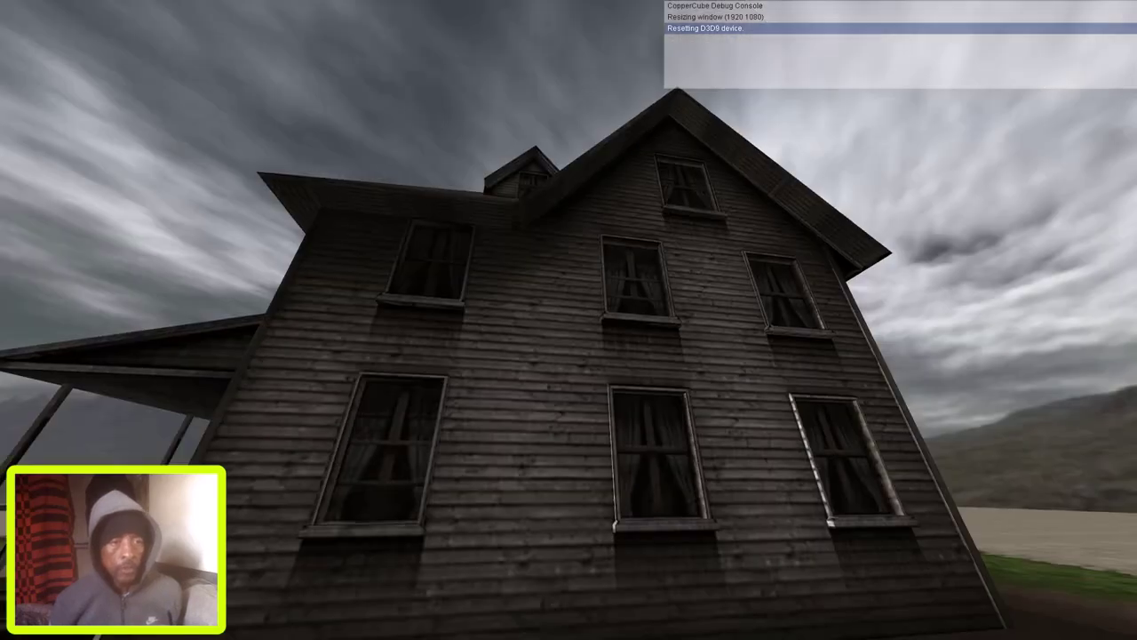
key(w)
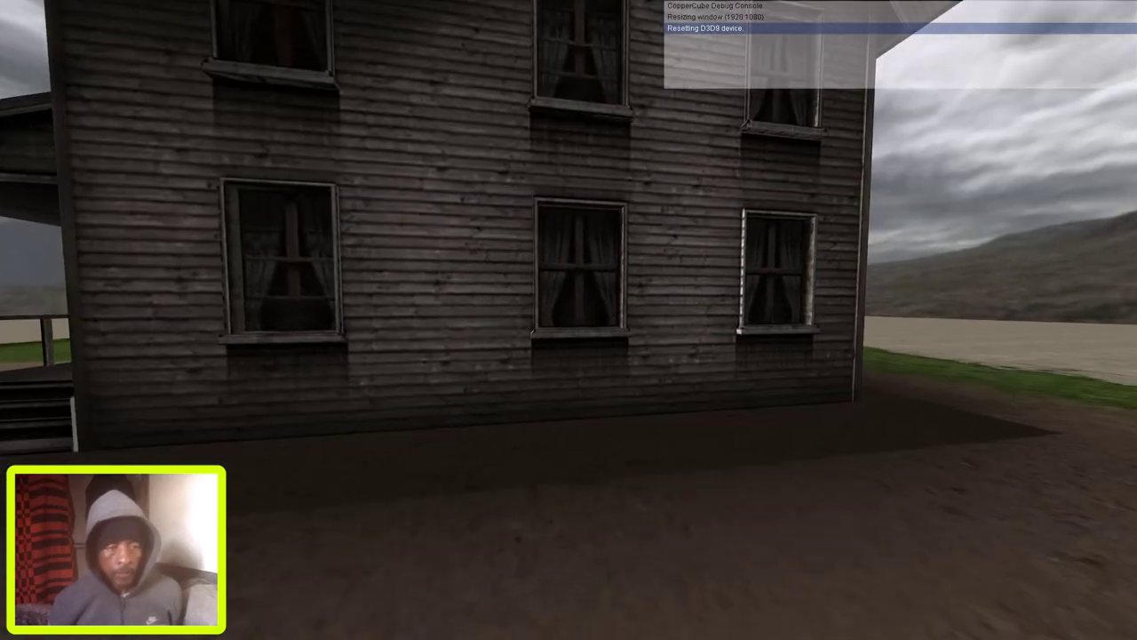
key(w)
key(d)
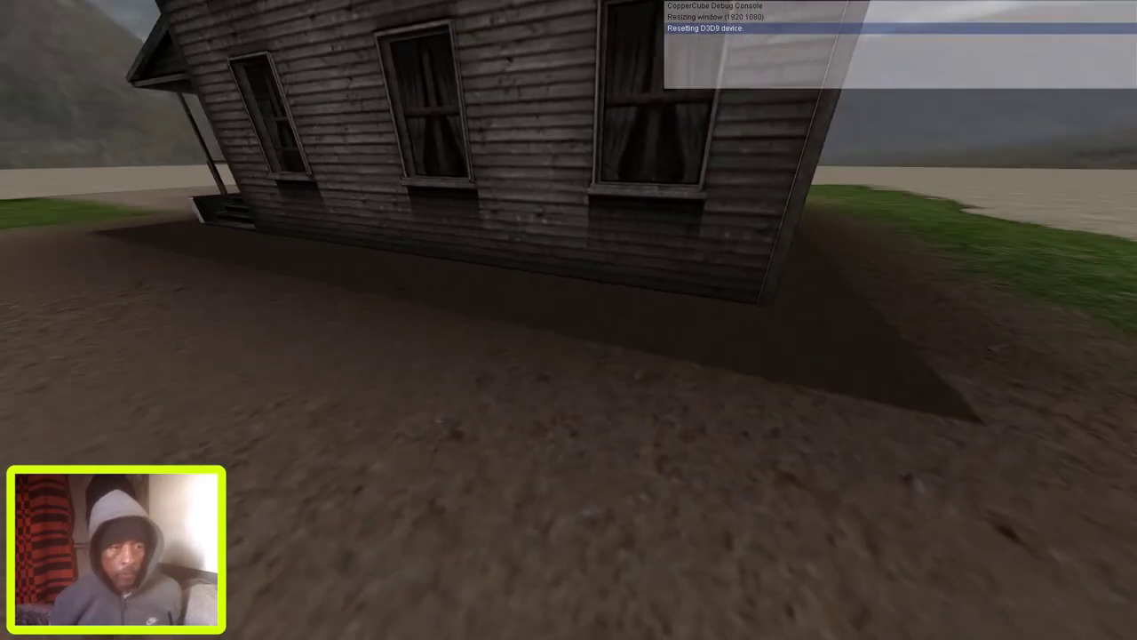
key(d)
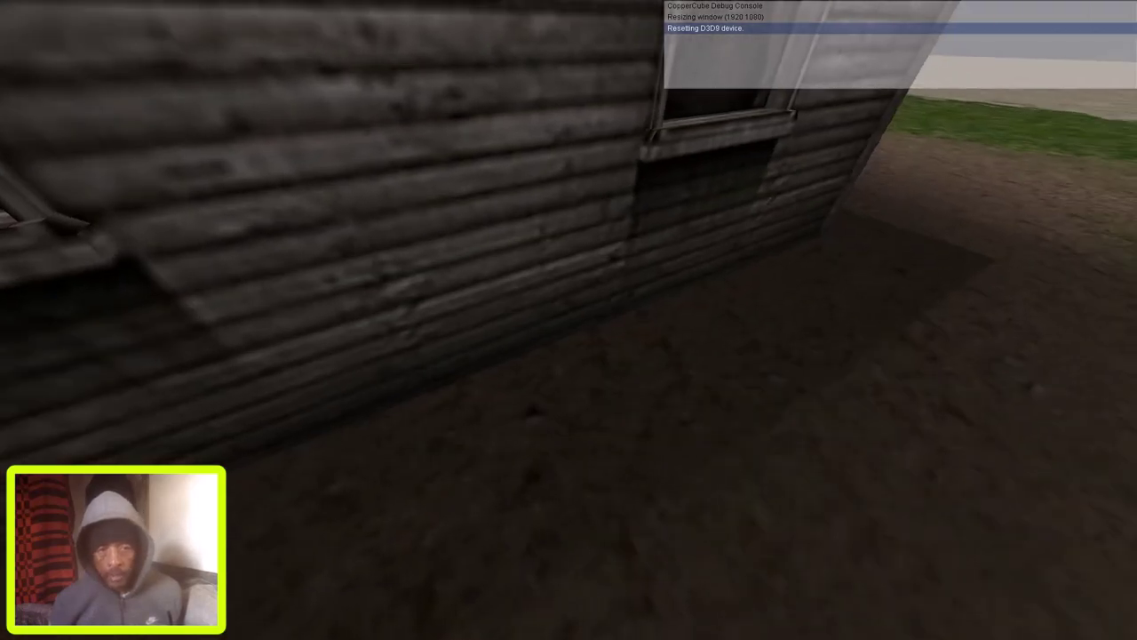
key(s)
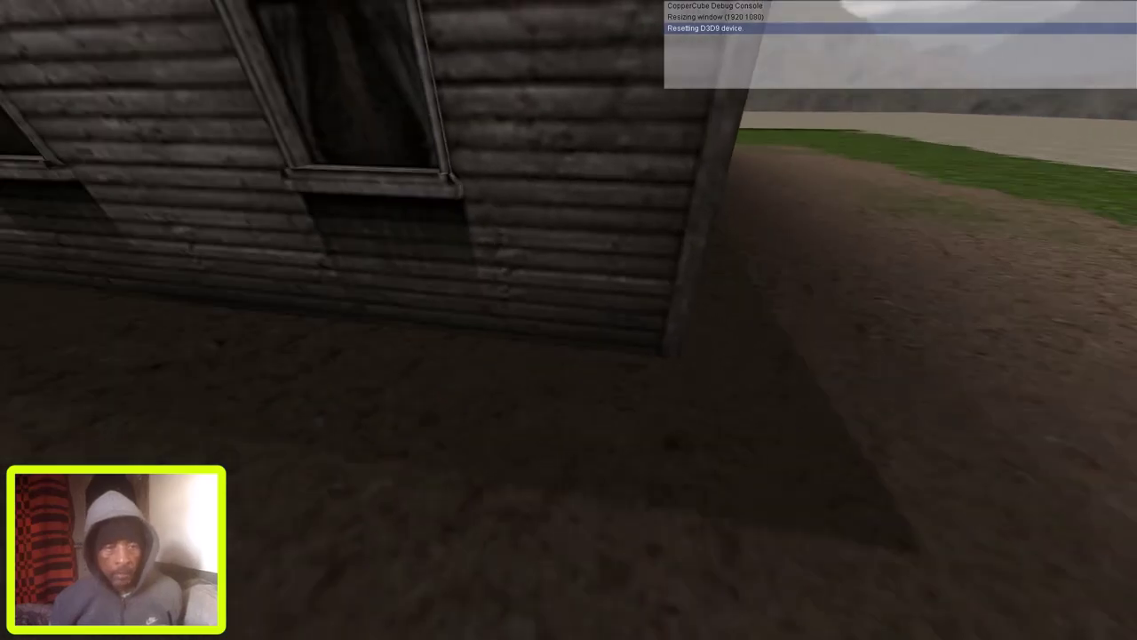
key(d)
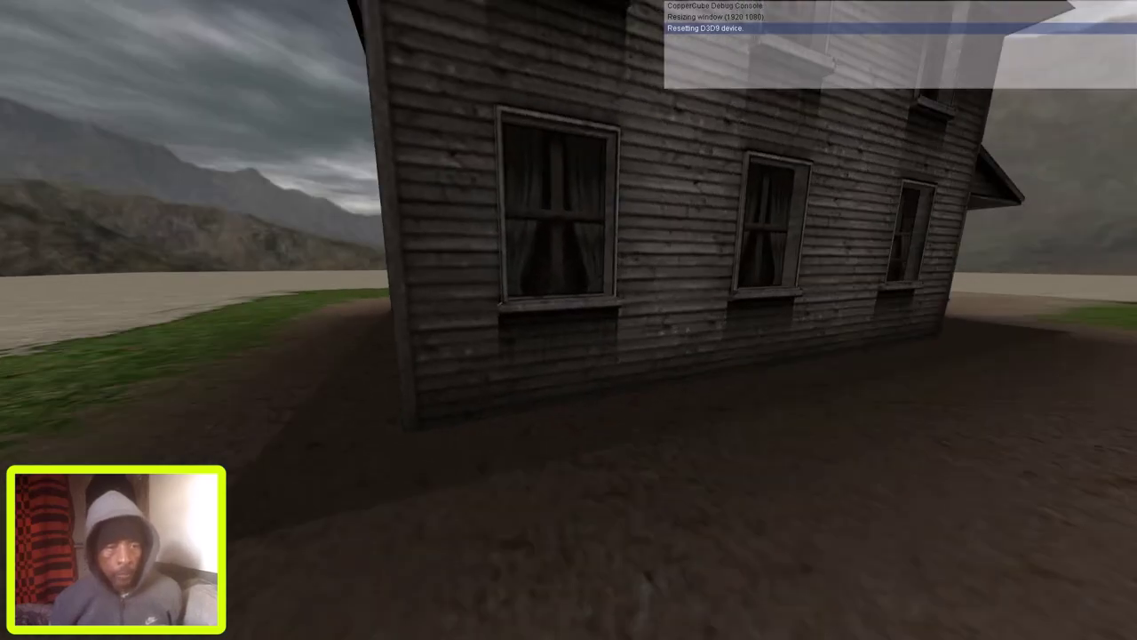
key(d)
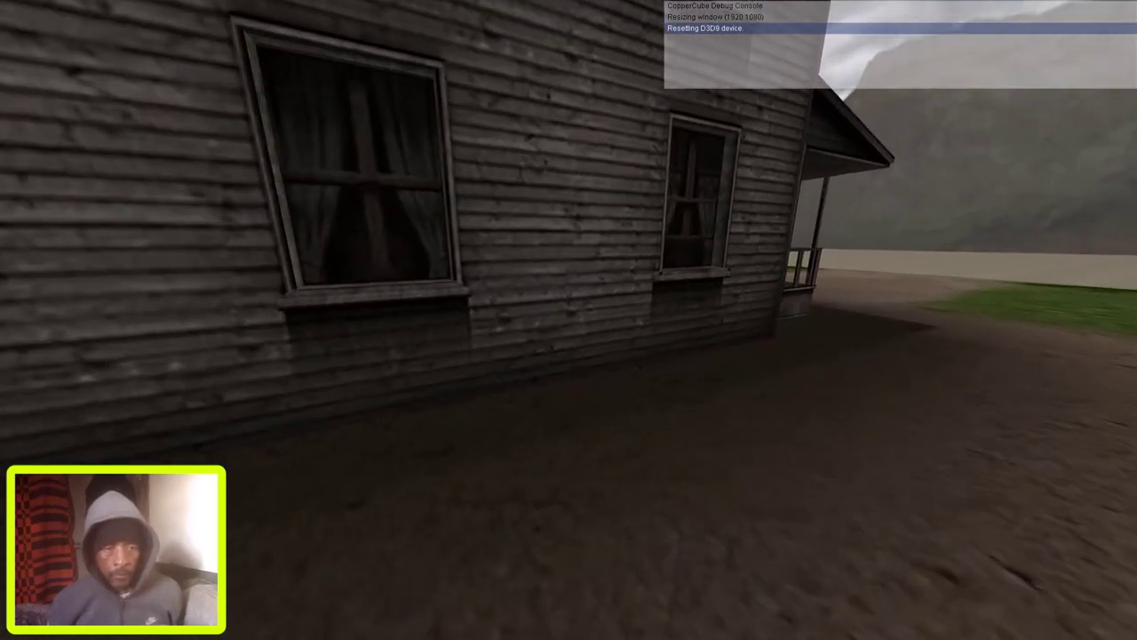
key(d)
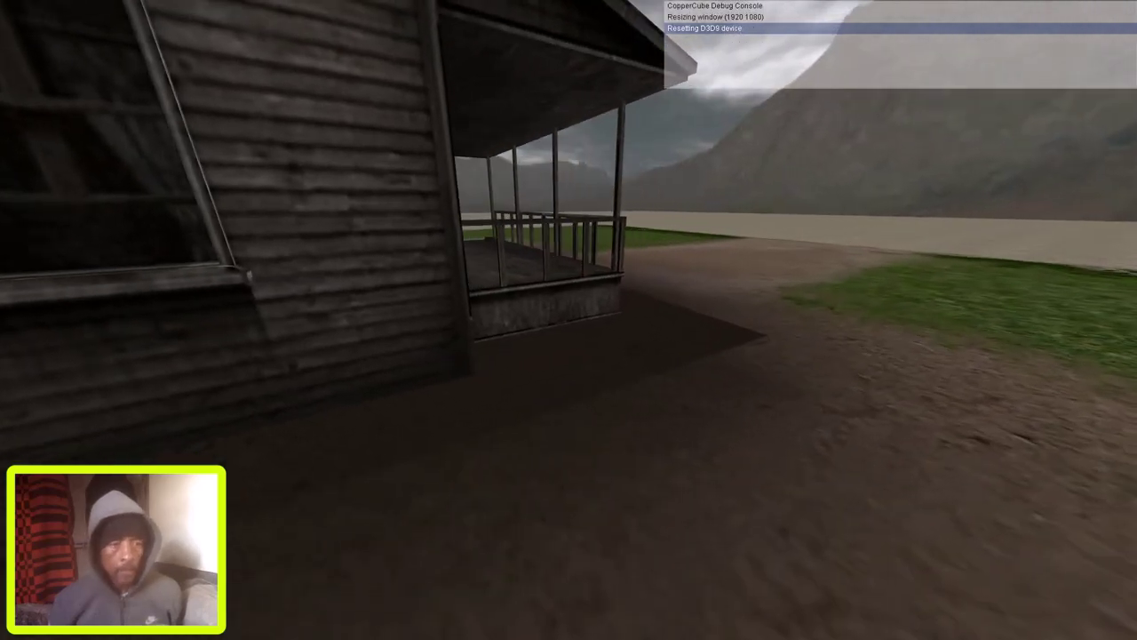
Examine the porch, the dirt and grass in front of it, and the cracked ground beyond
key(d)
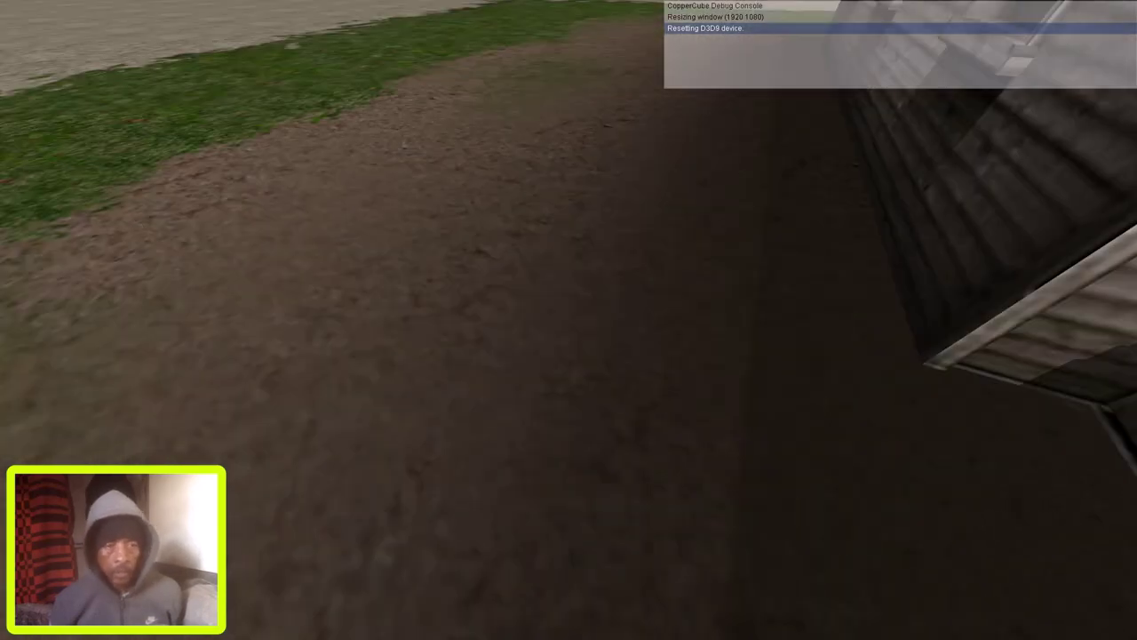
key(d)
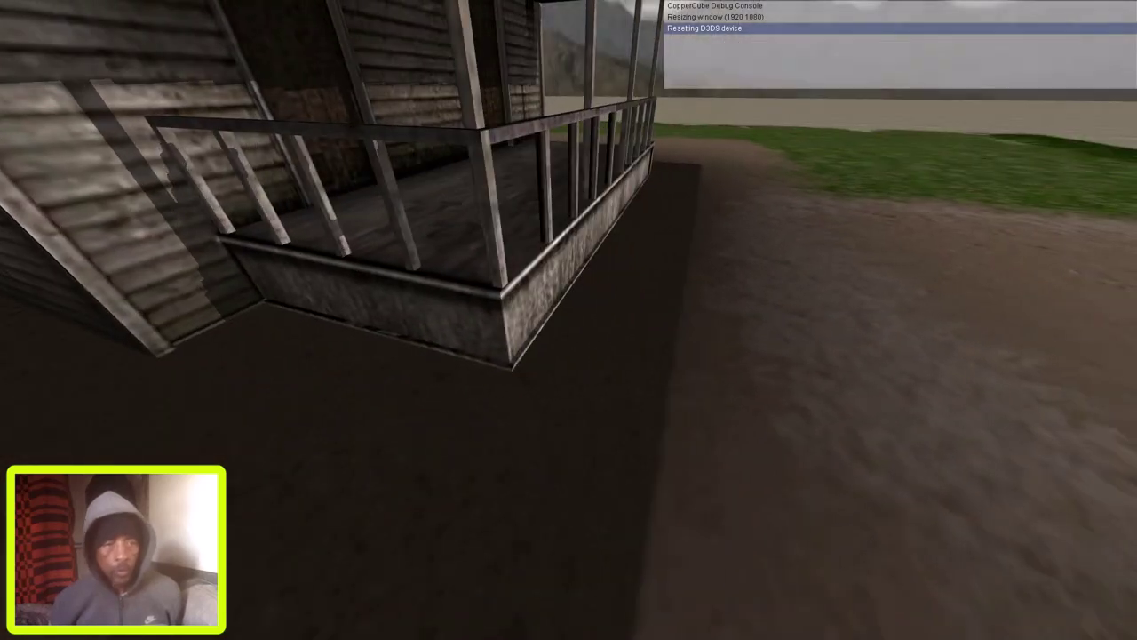
key(w)
key(w)
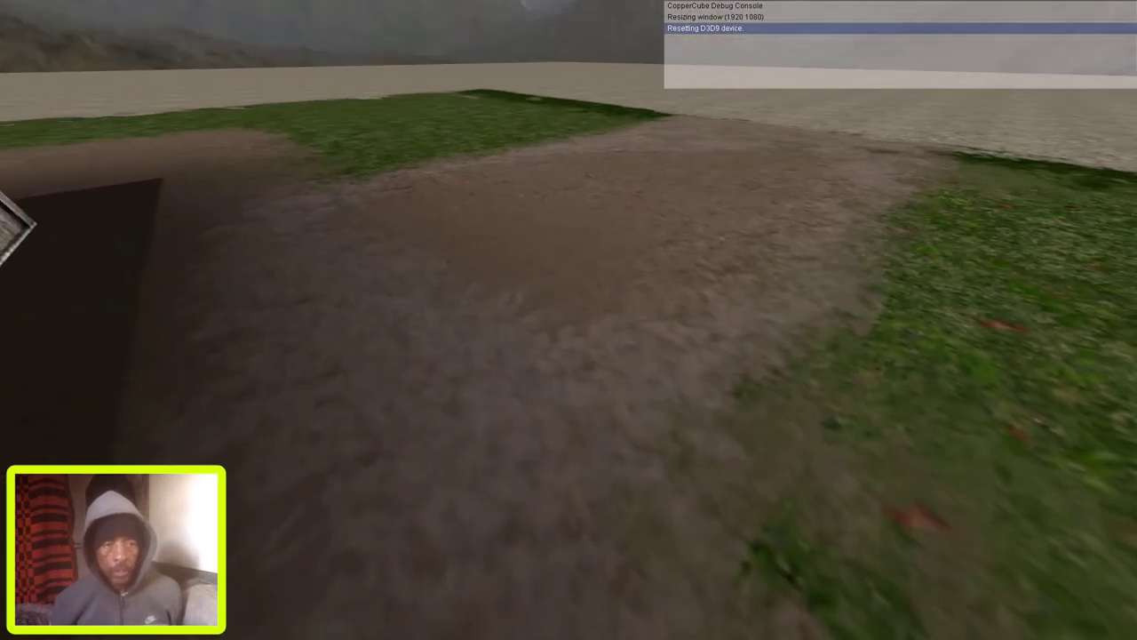
key(s)
key(d)
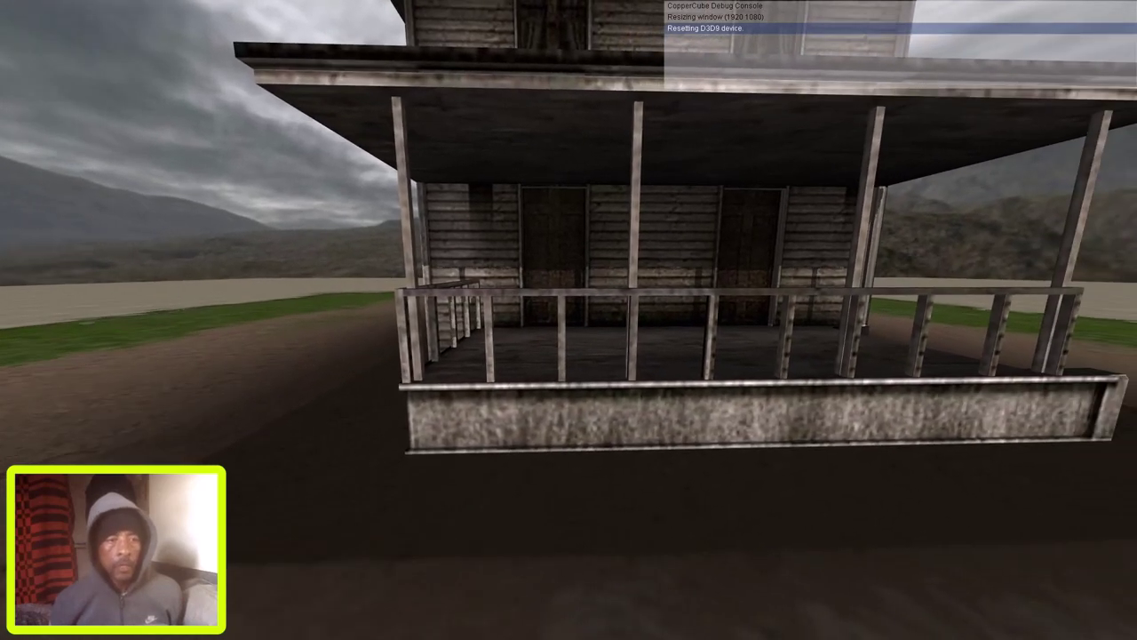
key(s)
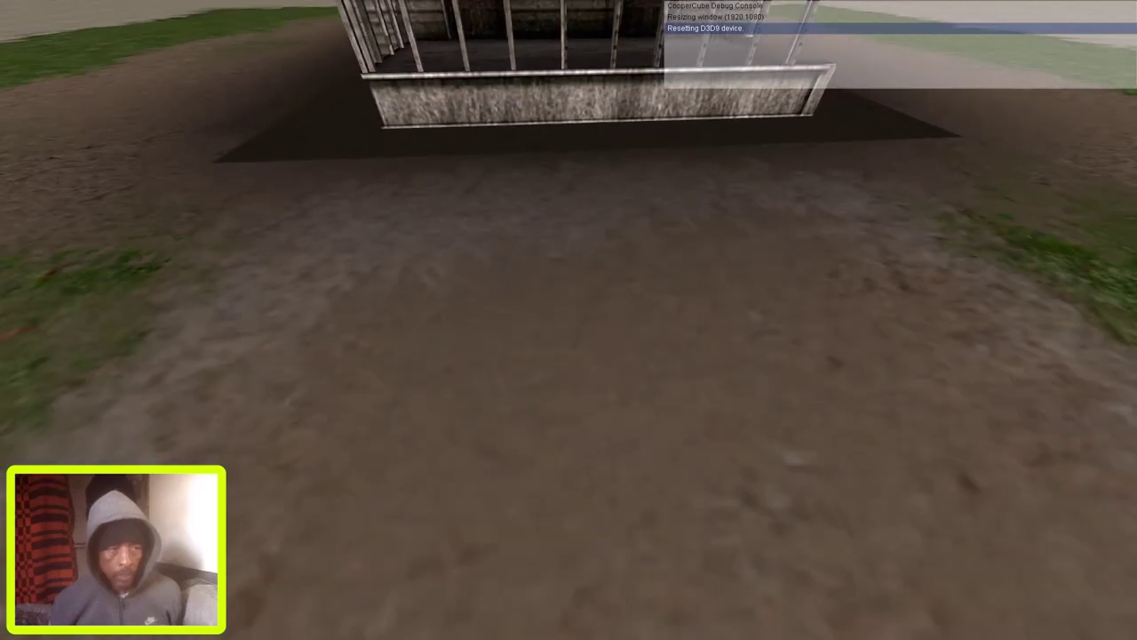
key(s)
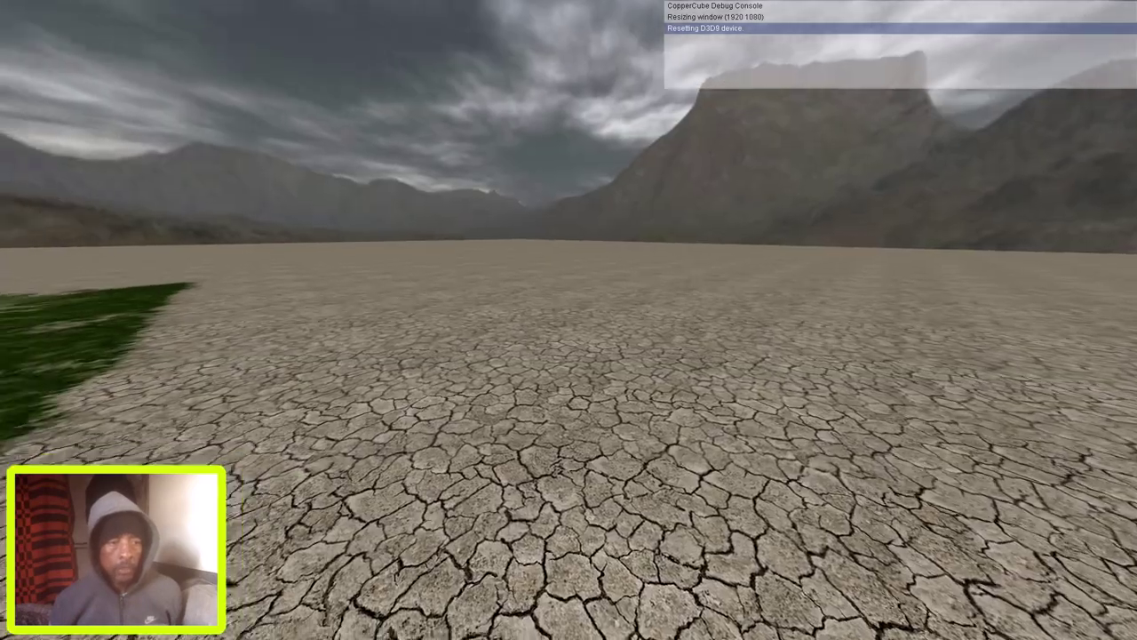
key(s)
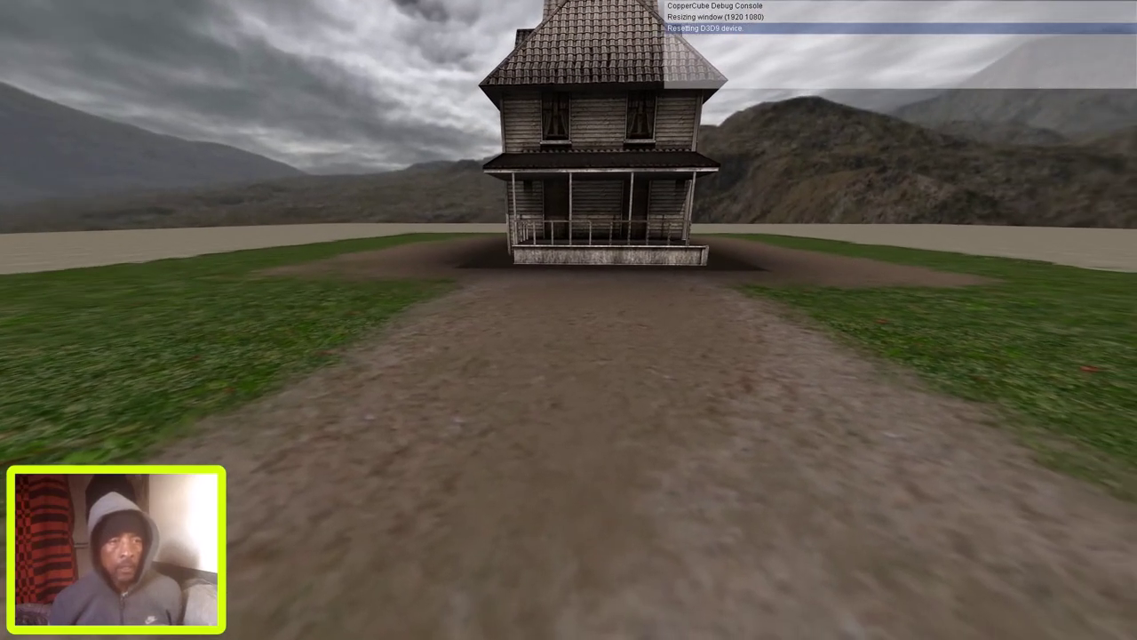
Walk back to the house to inspect the porch steps and side wall, and end the test run
key(w)
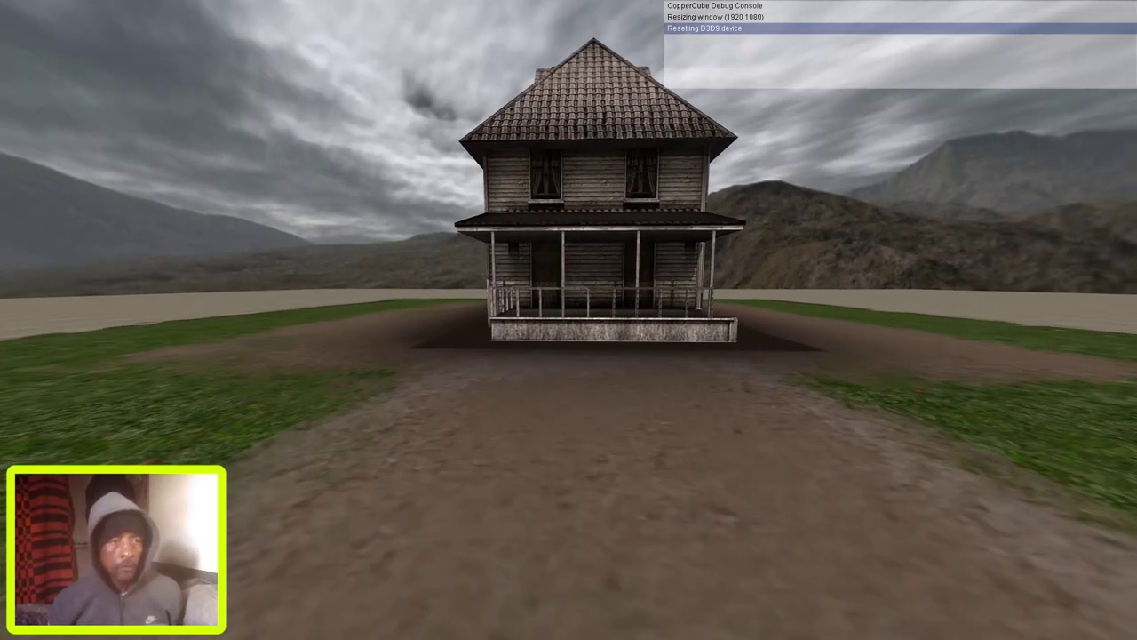
key(w)
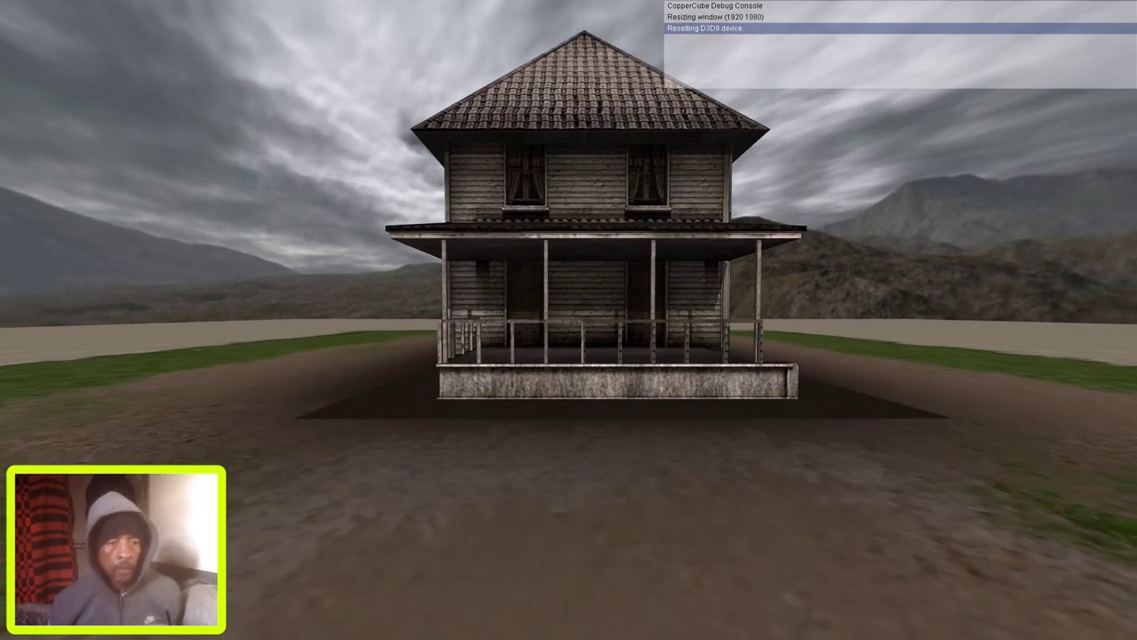
key(Up)
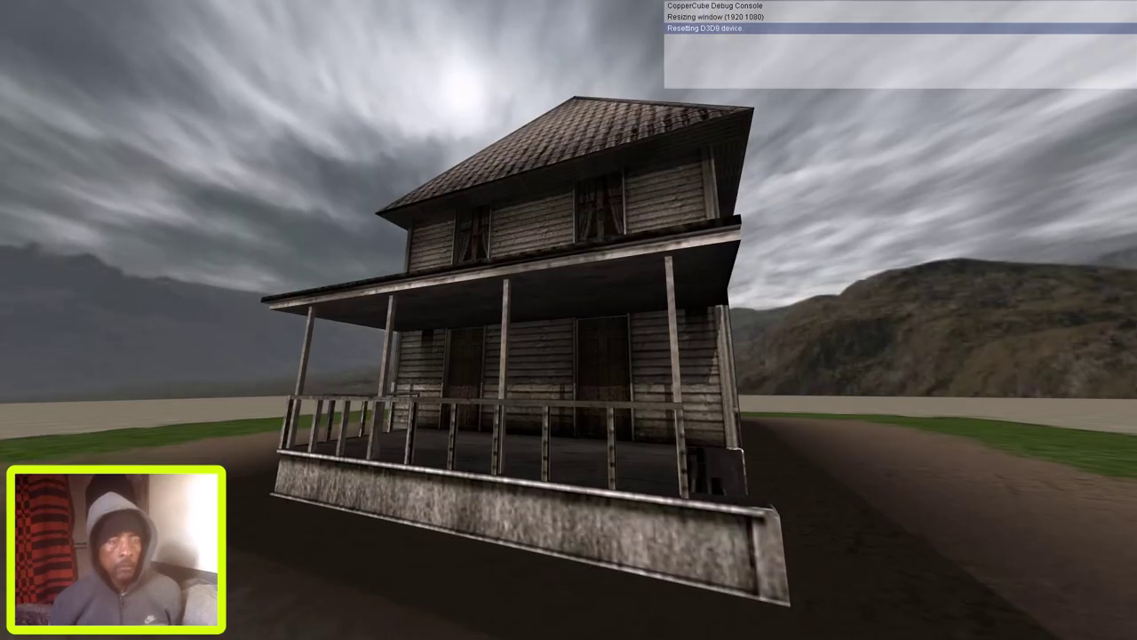
key(d)
key(w)
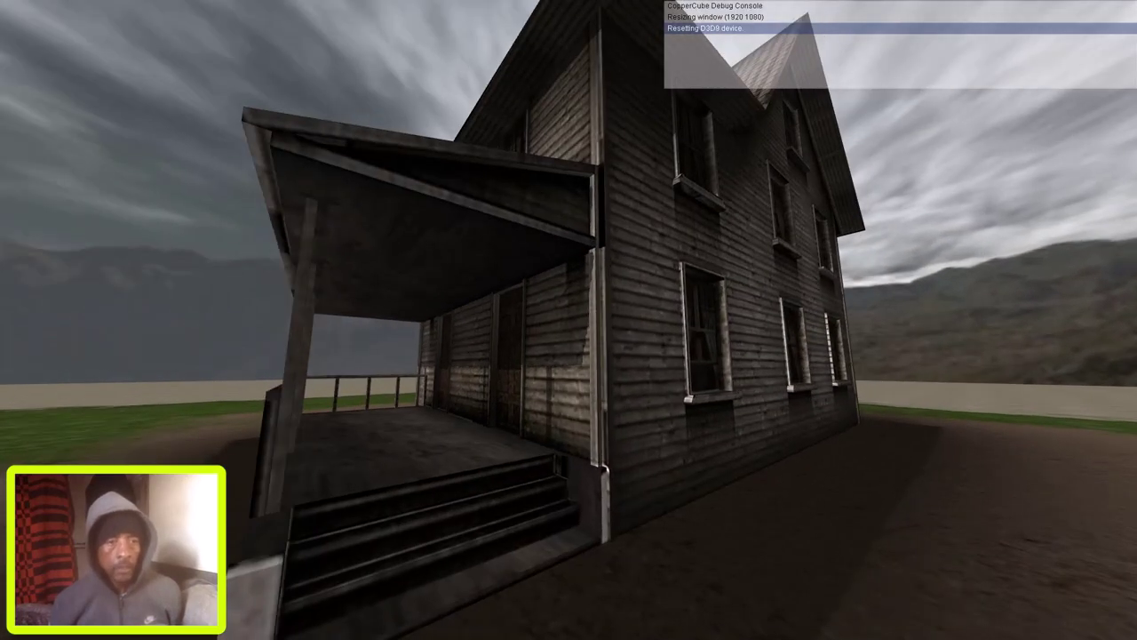
key(d)
key(a)
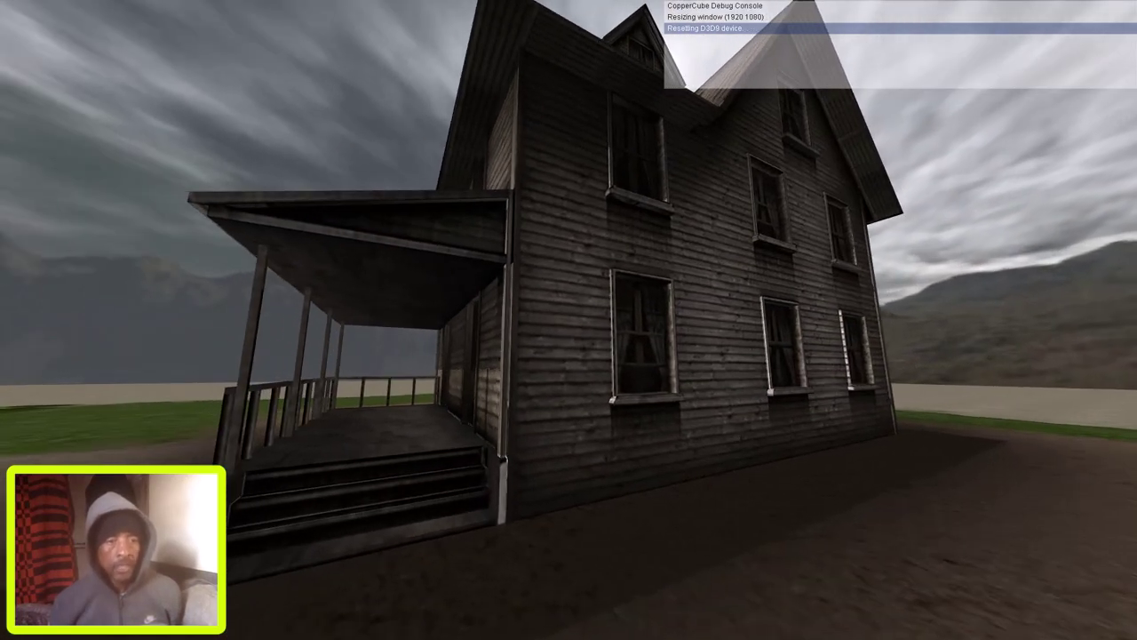
key(a)
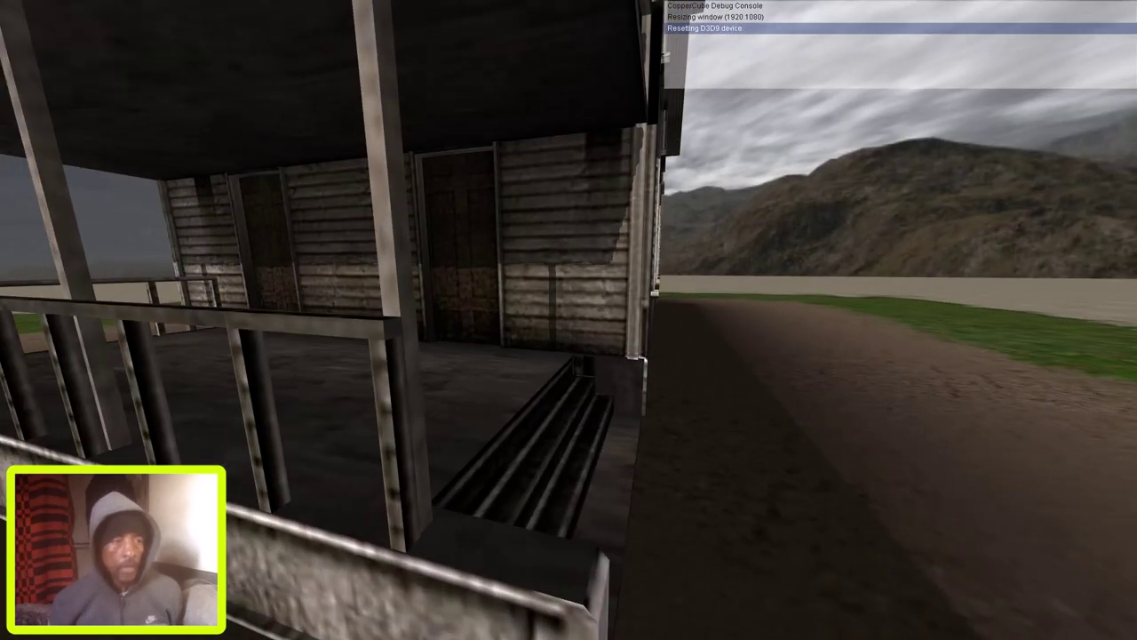
key(s)
key(Down)
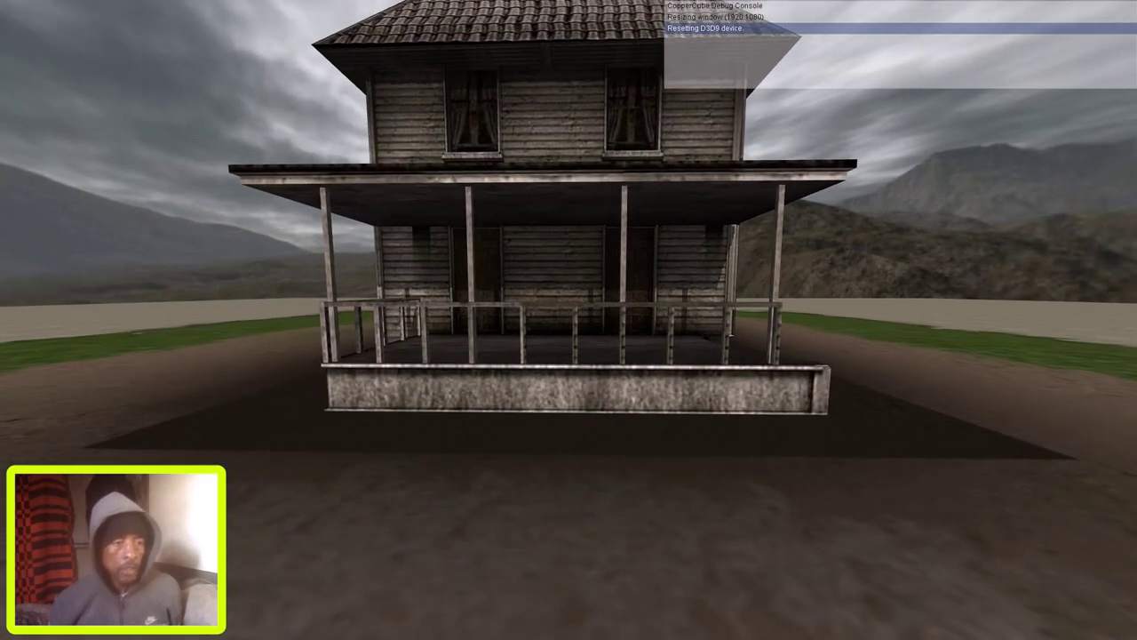
key(Escape)
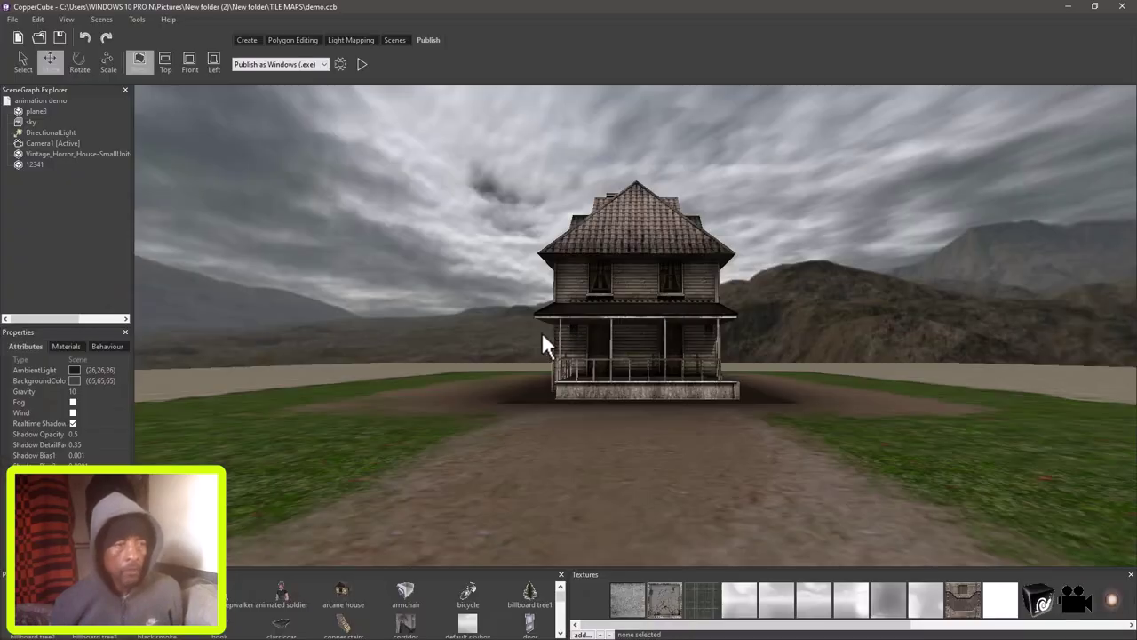
View the scene from above and compare the extents of mesh 12341, the house model and plane3
drag(614, 403, 618, 425)
middle_drag(623, 306, 616, 409)
drag(616, 408, 610, 396)
click(34, 165)
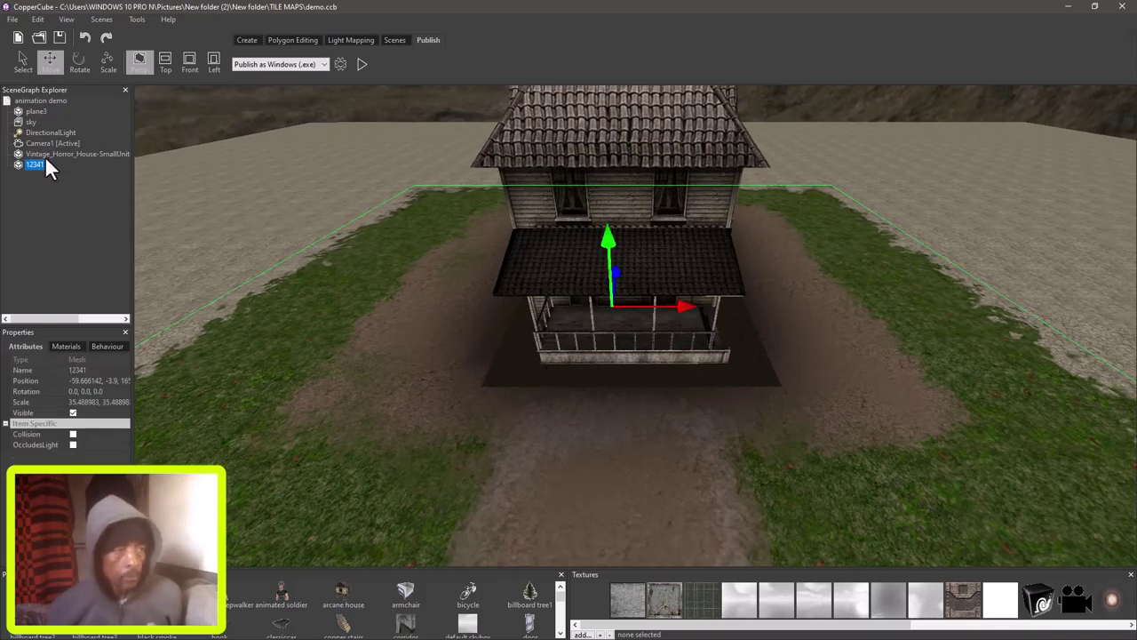
click(45, 153)
click(36, 164)
click(35, 112)
scroll(515, 260, down, 6)
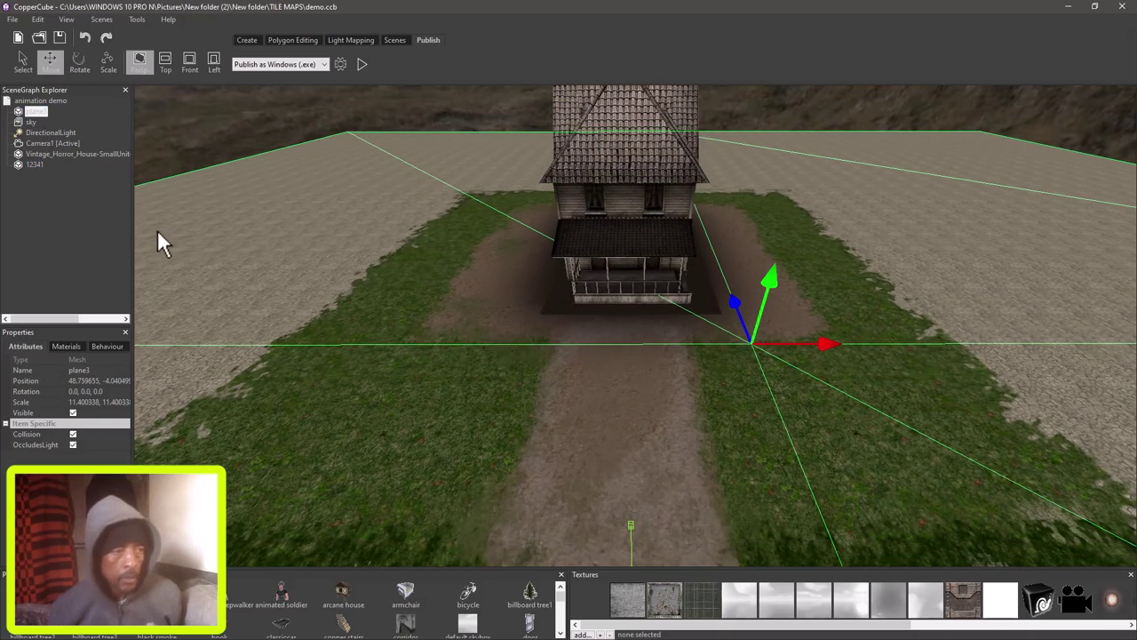
Check the material of the grass-and-path mesh 12341 and hide the mesh in the scene
click(34, 164)
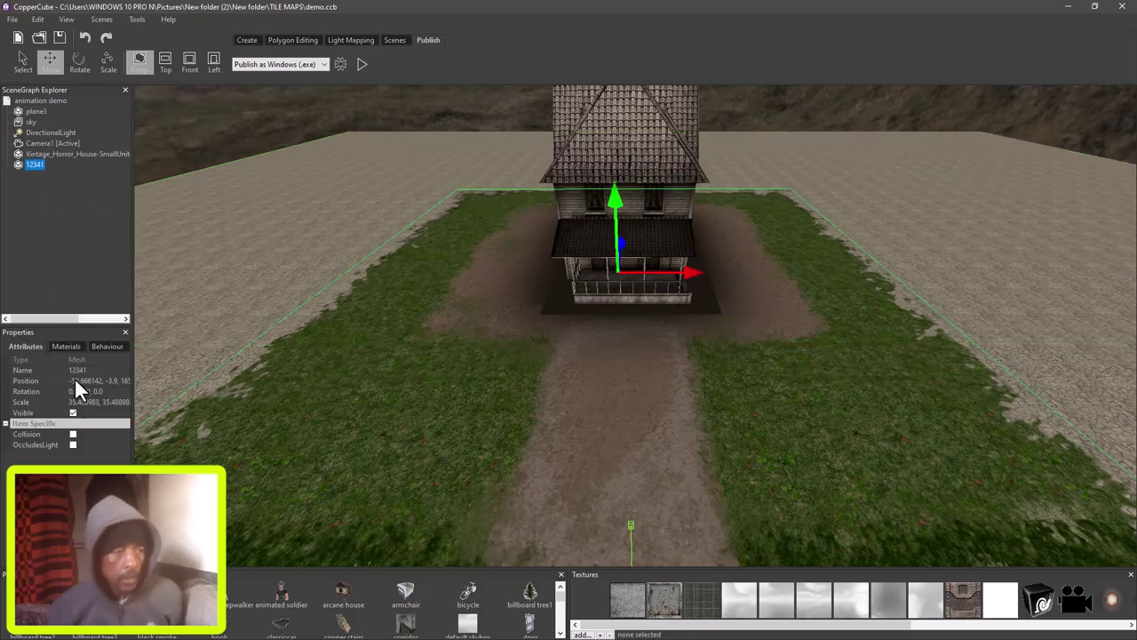
click(66, 345)
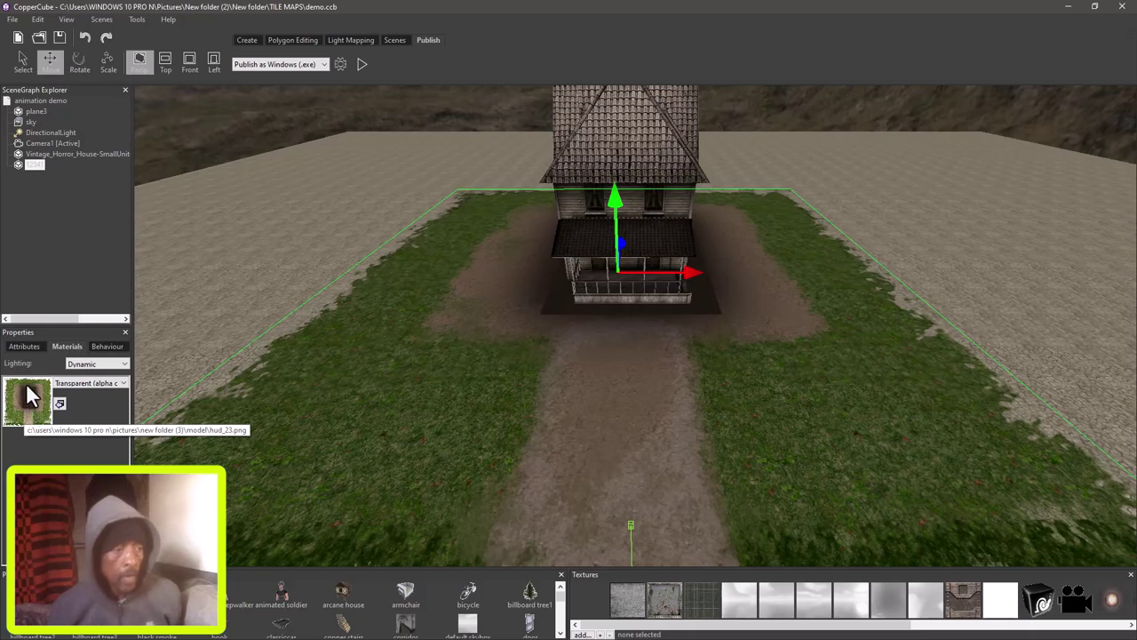
click(21, 346)
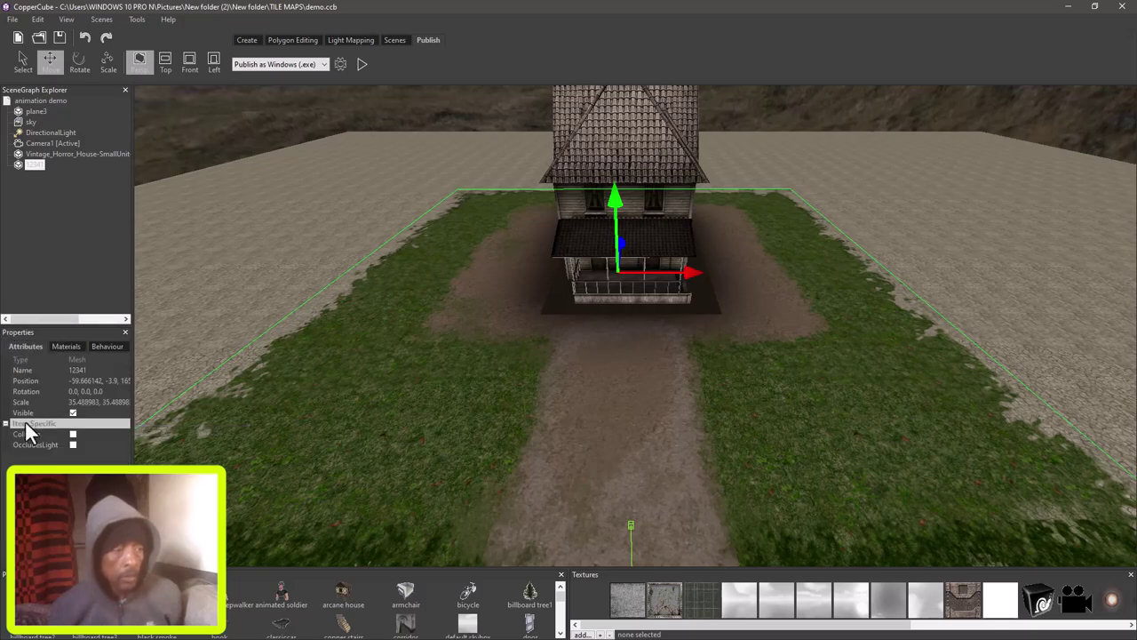
click(73, 413)
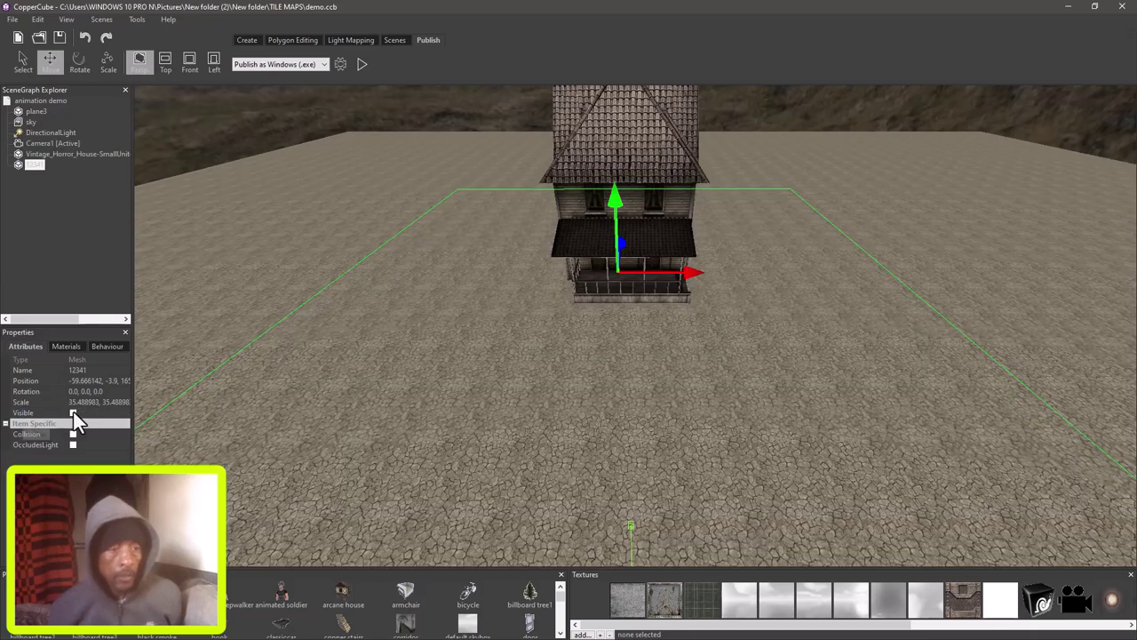
Toggle the visibility of mesh 12341 repeatedly to compare the ground with and without it, leaving the mesh visible
click(73, 413)
click(73, 413)
click(73, 413)
click(73, 413)
click(73, 413)
click(73, 413)
click(73, 413)
click(73, 414)
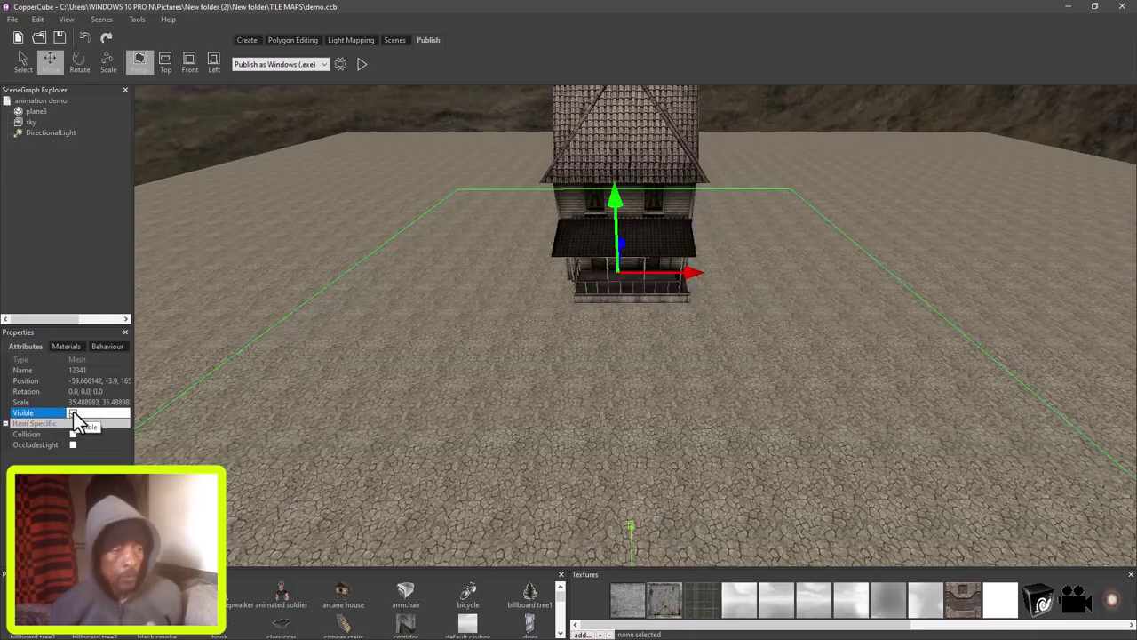
click(73, 413)
Set the material type of mesh 12341 to Solid and inspect the edges of the grass
click(78, 346)
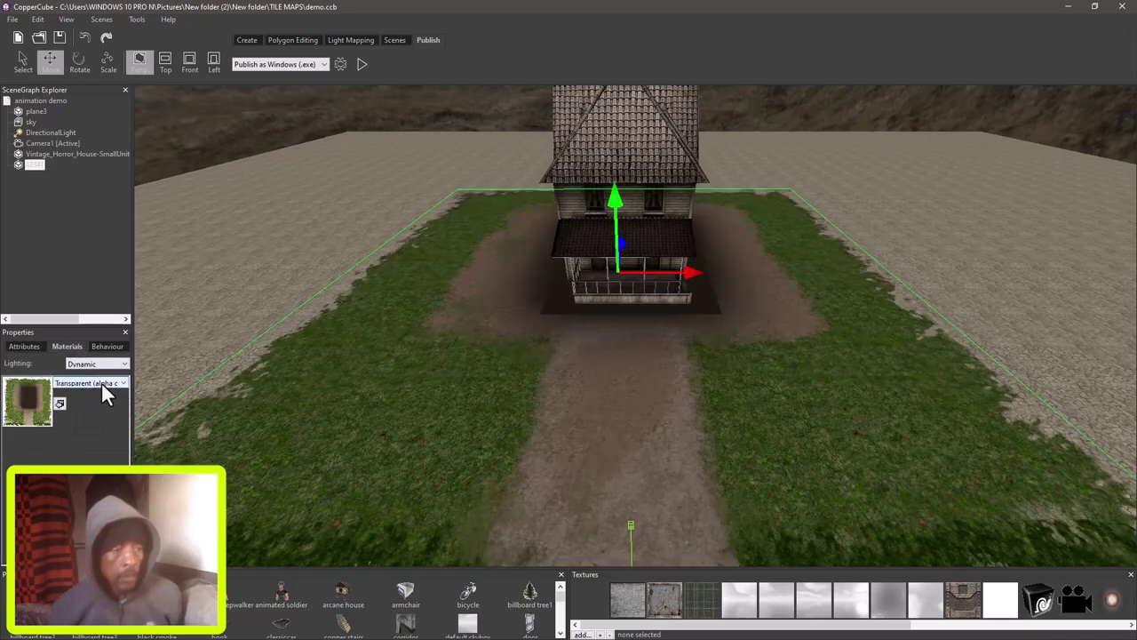
click(101, 383)
click(103, 397)
click(98, 386)
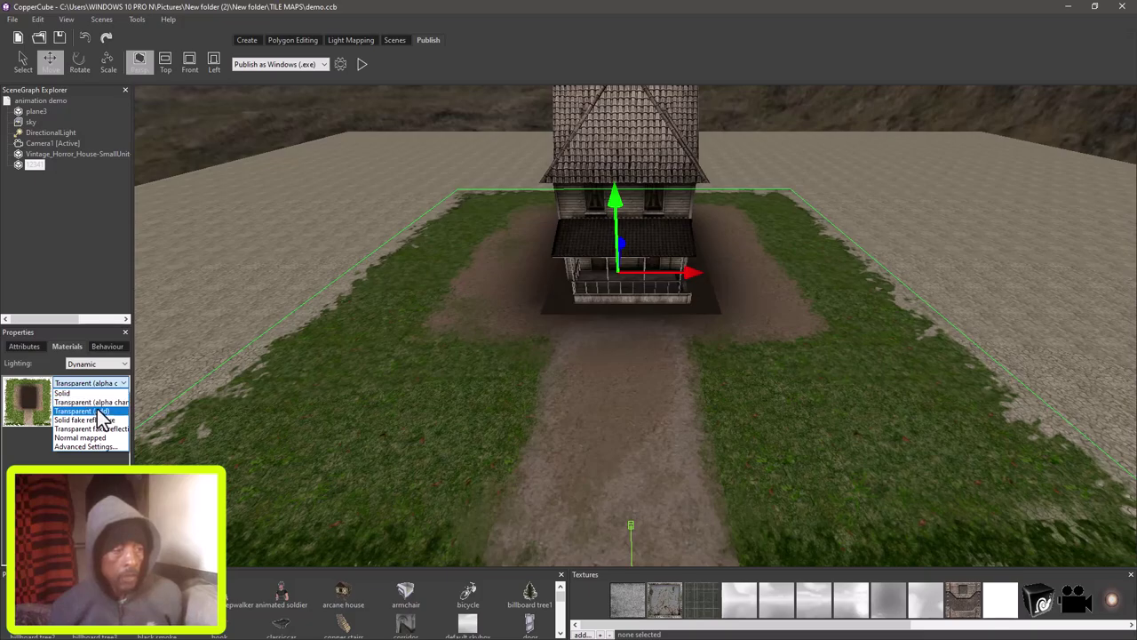
click(90, 392)
scroll(584, 289, down, 5)
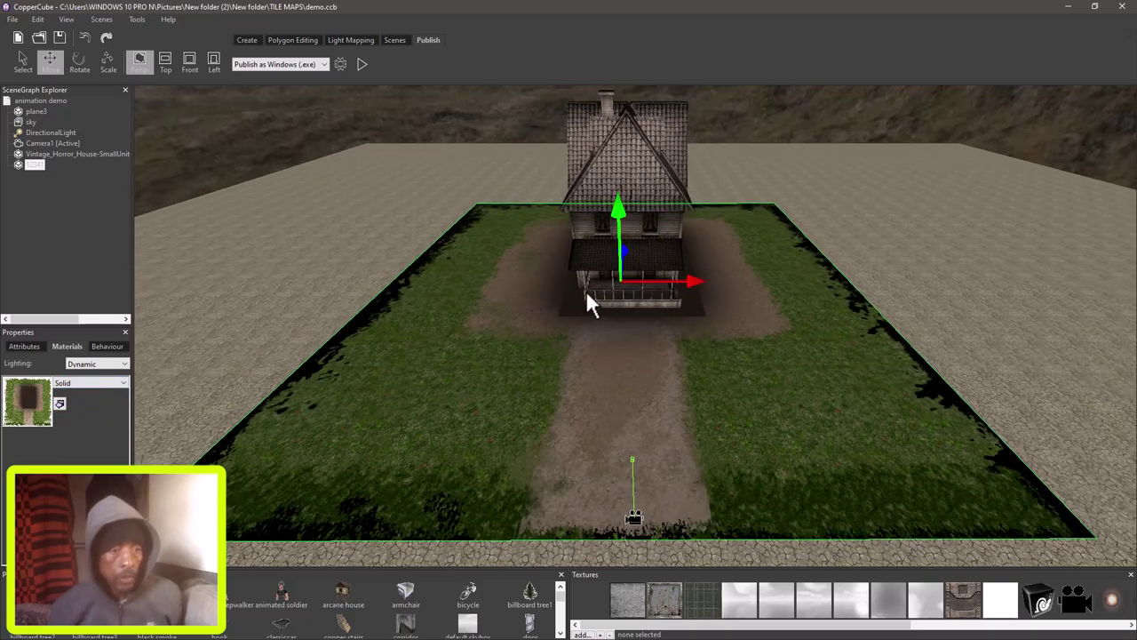
scroll(586, 293, up, 4)
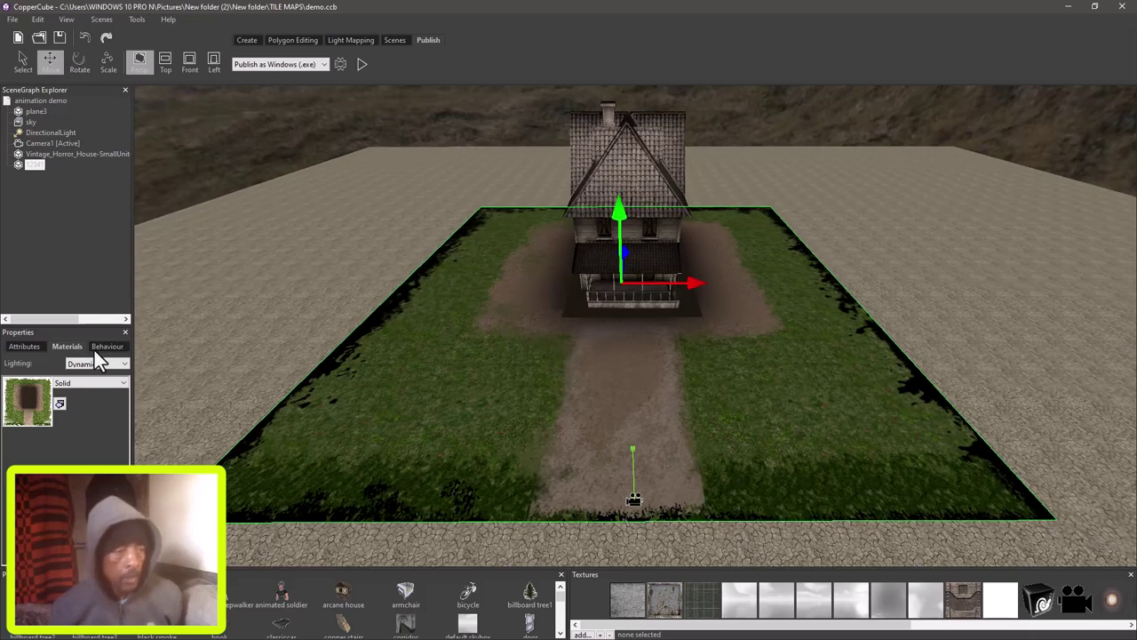
Set the material type of mesh 12341 to Transparent (alpha channel) and check how its edges blend with the plane
click(89, 385)
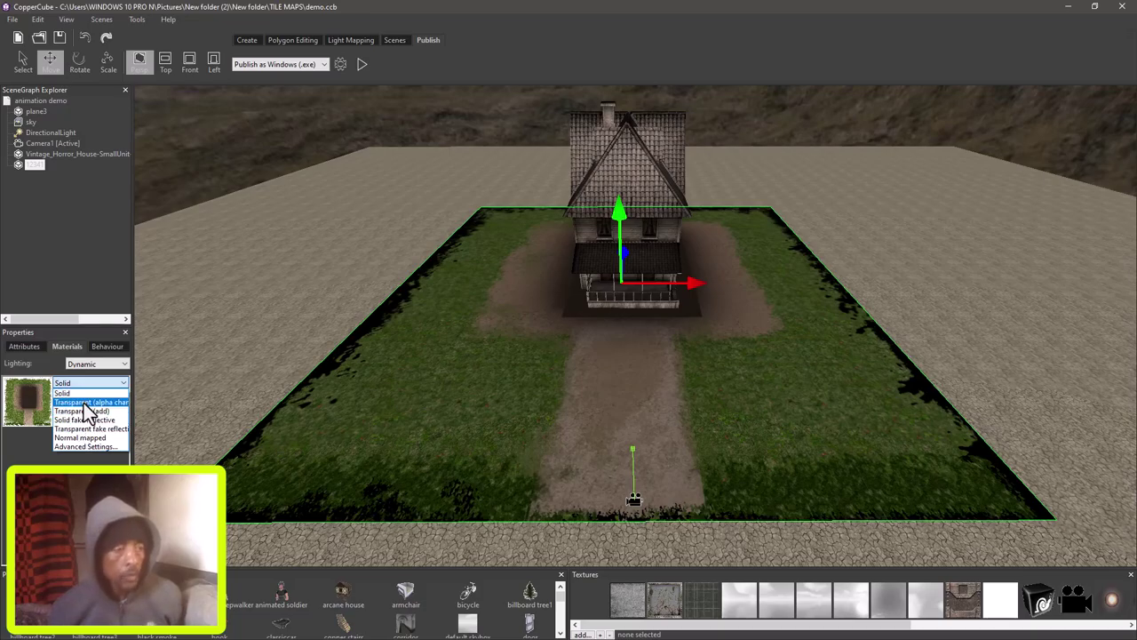
click(85, 405)
scroll(566, 425, up, 5)
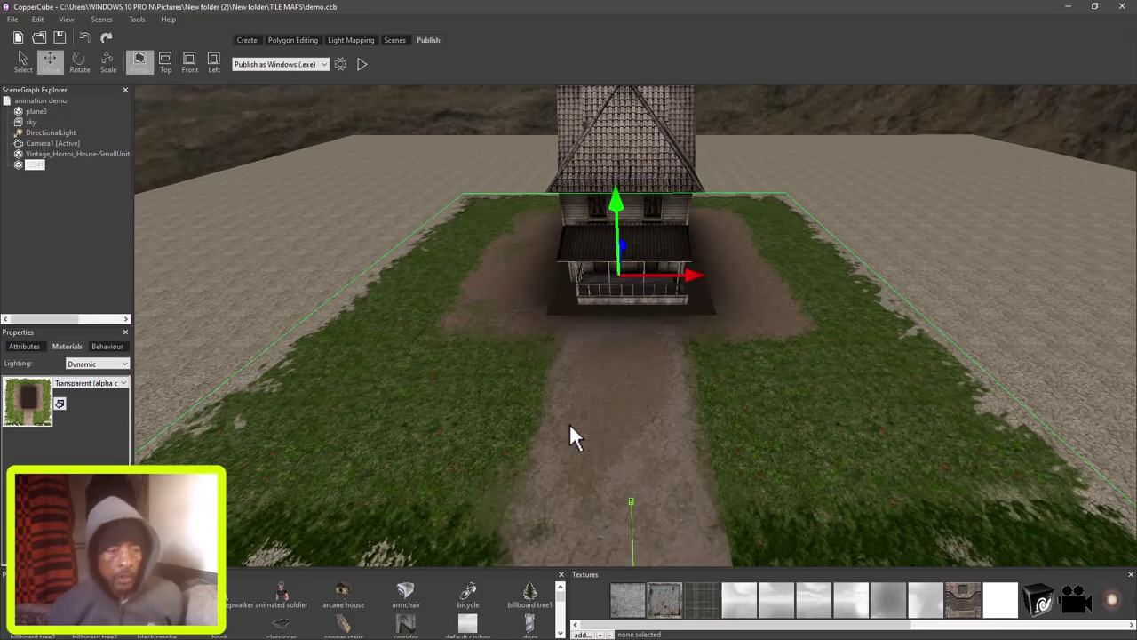
Examine the dirt path, the grass and the cracked ground from low angles in front of the house
middle_drag(574, 428, 589, 332)
right_drag(589, 332, 589, 323)
scroll(560, 411, up, 4)
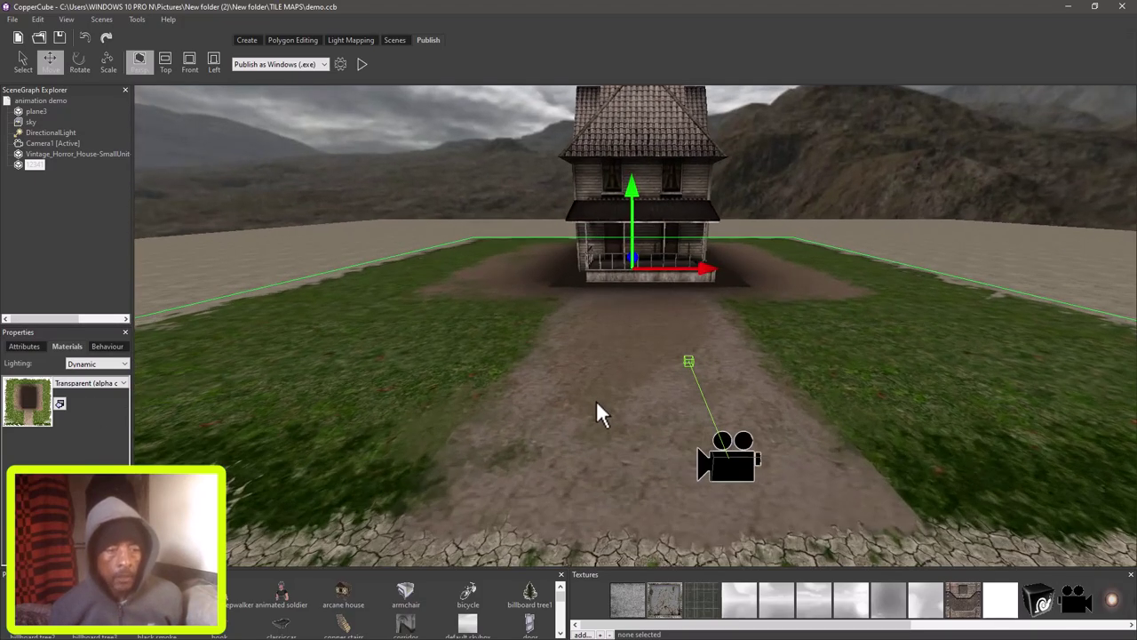
middle_drag(588, 414, 571, 403)
right_drag(571, 402, 571, 397)
drag(571, 401, 616, 404)
middle_drag(615, 398, 633, 415)
scroll(604, 399, down, 2)
drag(635, 427, 733, 445)
middle_drag(675, 238, 679, 282)
Inspect the front of the house up close, including the roof, upper windows, porch railing and doors
scroll(634, 245, up, 5)
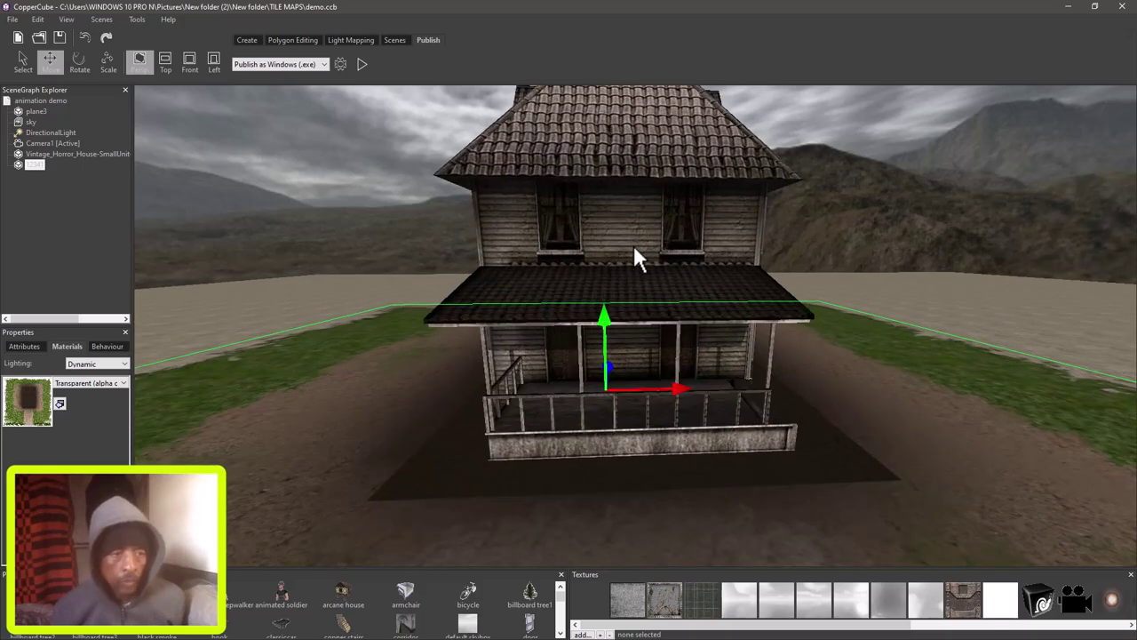
middle_drag(633, 240, 653, 295)
drag(655, 341, 655, 331)
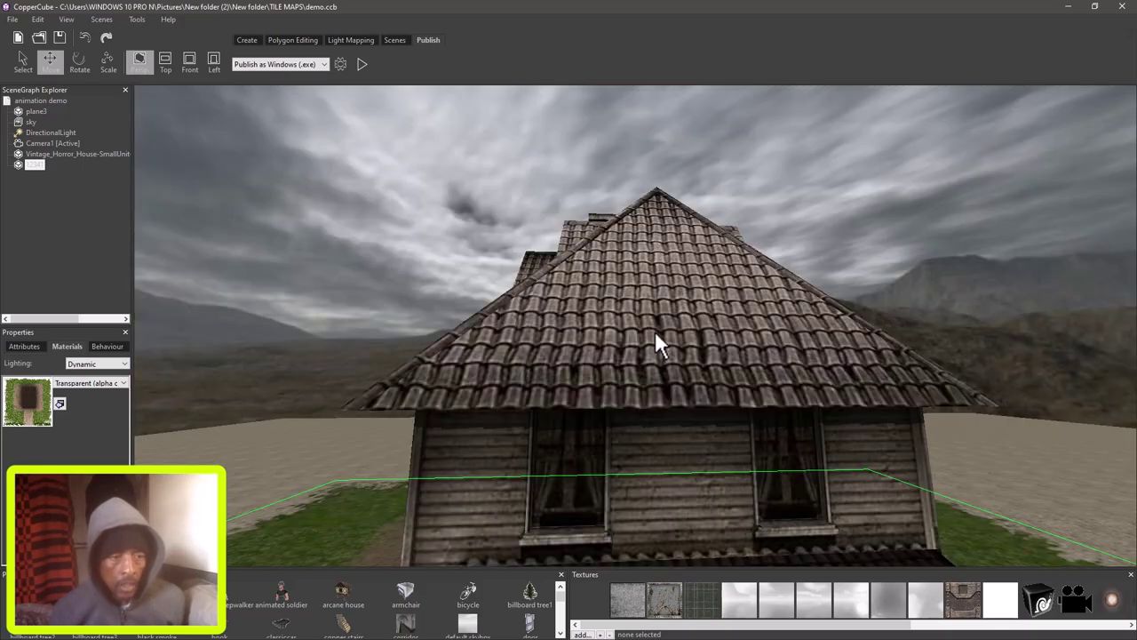
middle_drag(655, 330, 646, 316)
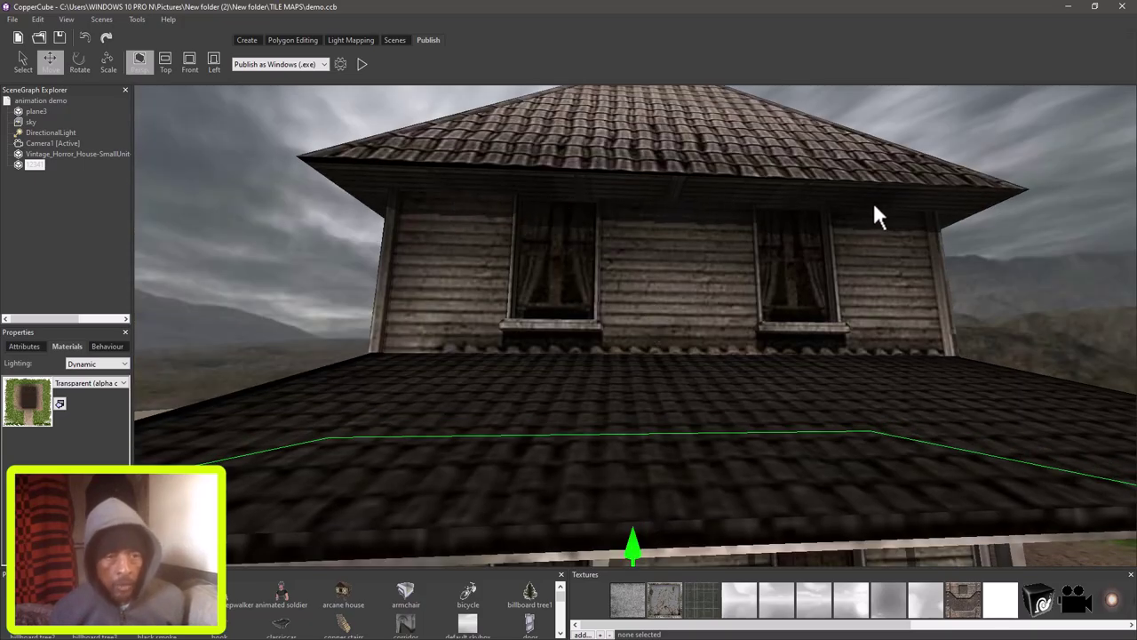
drag(875, 216, 786, 369)
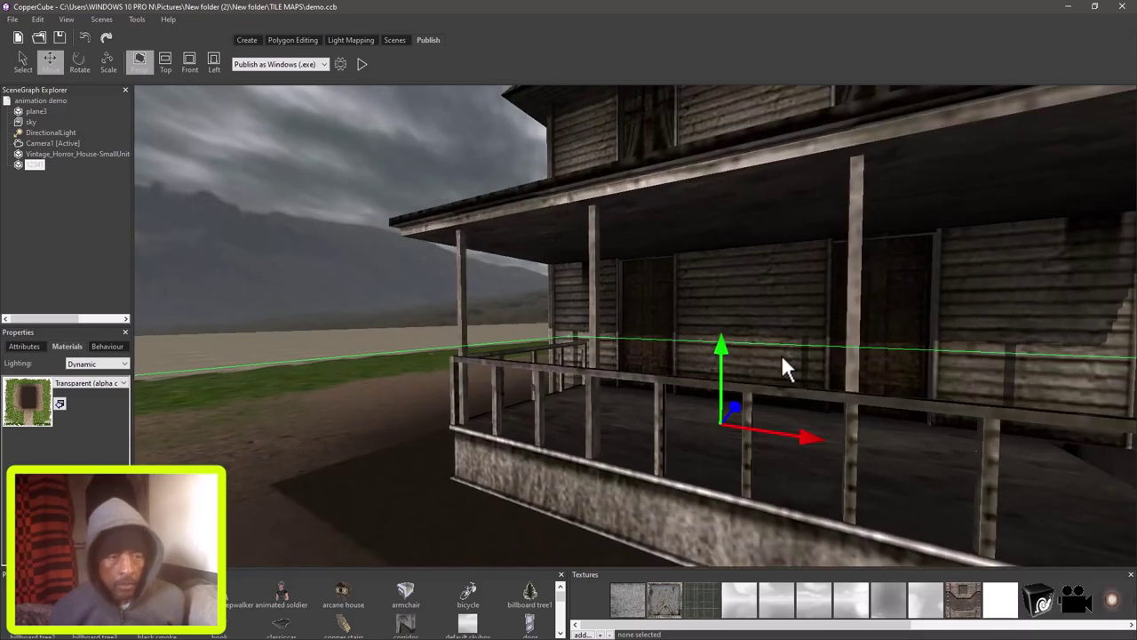
middle_drag(782, 357, 754, 355)
scroll(753, 354, down, 3)
scroll(718, 428, up, 5)
middle_drag(706, 439, 648, 380)
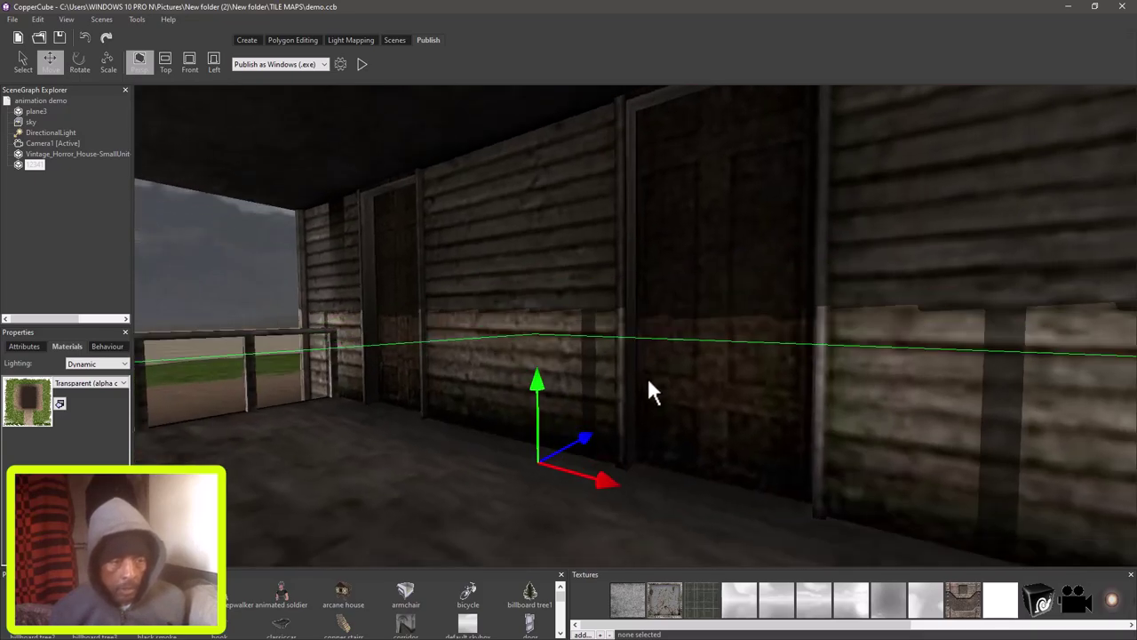
drag(653, 392, 402, 416)
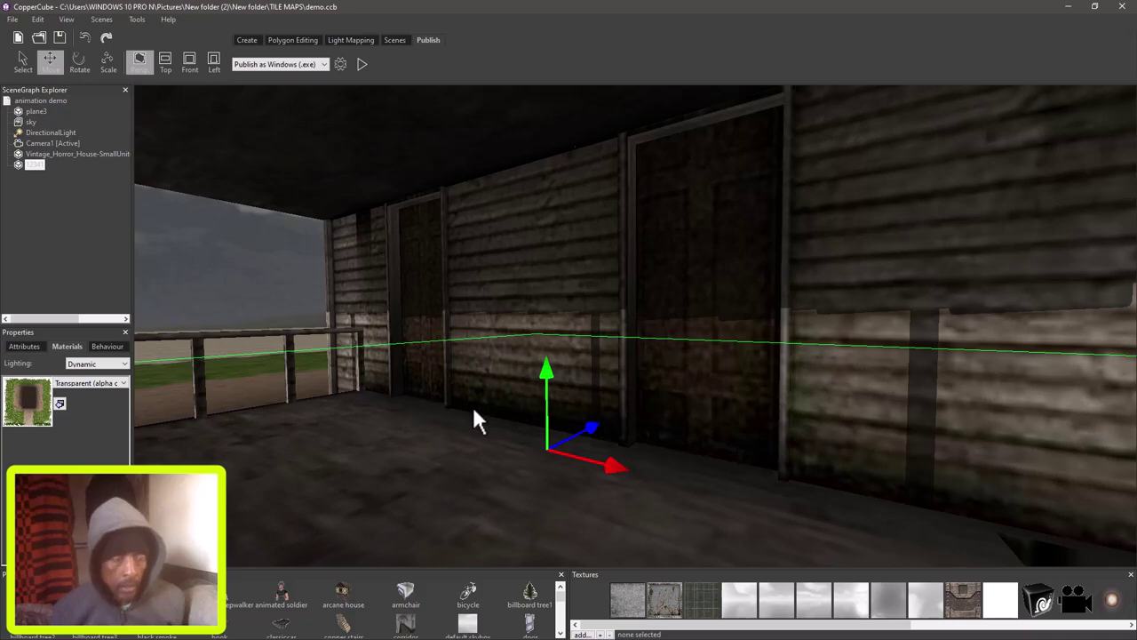
drag(573, 413, 594, 424)
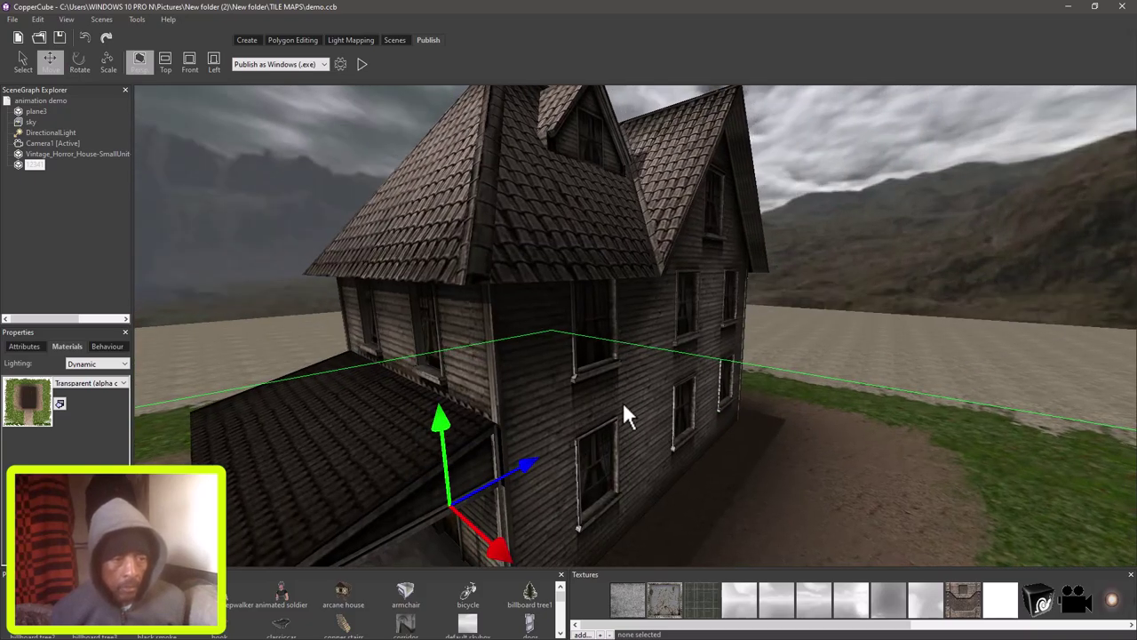
Check the side of the house and select the Vintage_Horror_House model in the scene
drag(625, 410, 752, 405)
drag(477, 339, 662, 508)
click(630, 482)
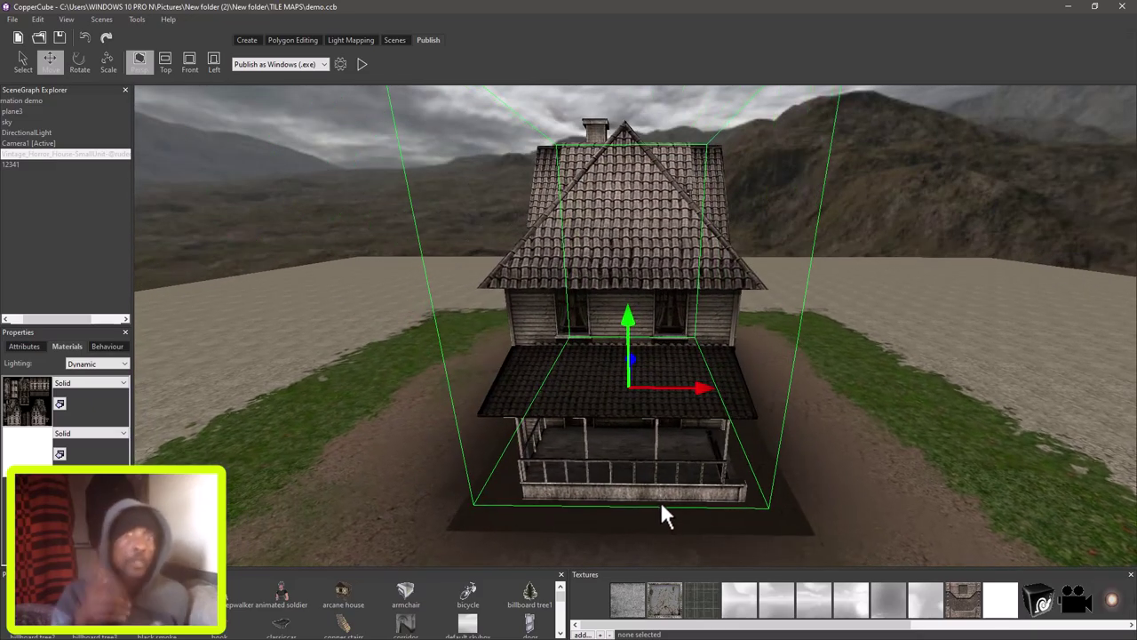